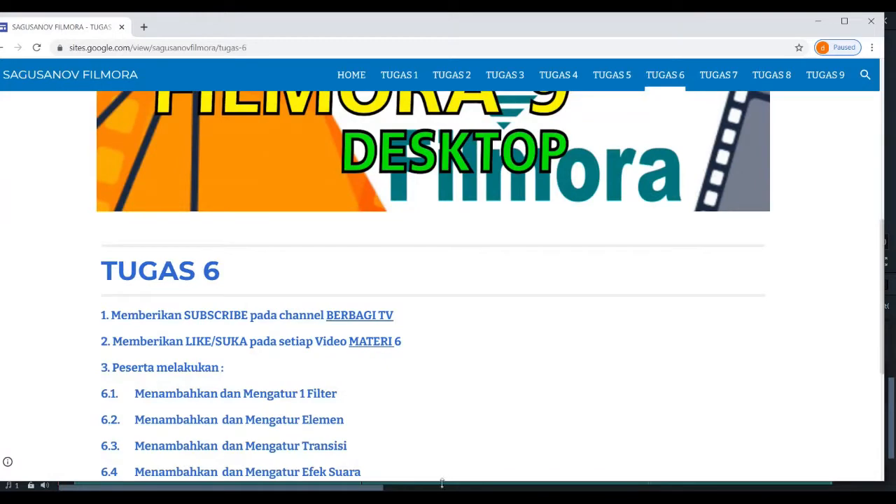
# Step: Read through the Tugas 6 assignment page, covering the filter, element, transition and sound effect tasks and the submission format
pyautogui.scroll(1, 434, 191)
pyautogui.scroll(4, 433, 190)
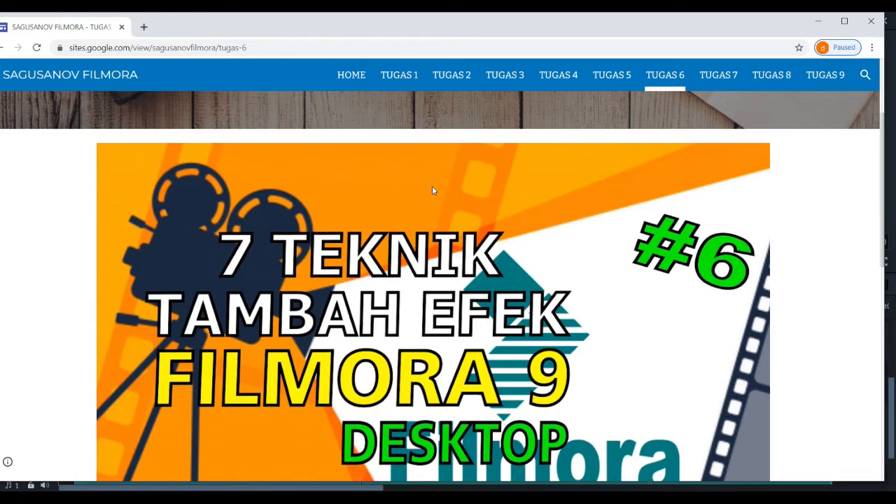
pyautogui.scroll(2, 432, 187)
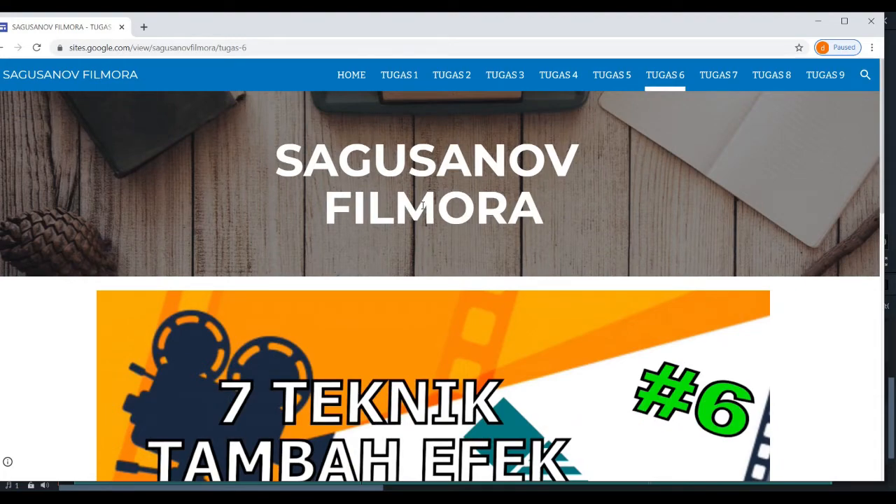
pyautogui.scroll(-6, 423, 205)
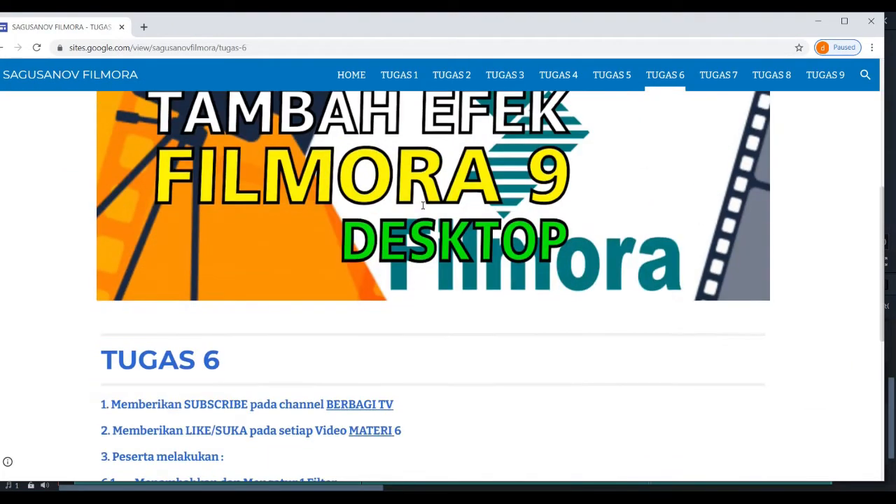
pyautogui.scroll(-1, 422, 205)
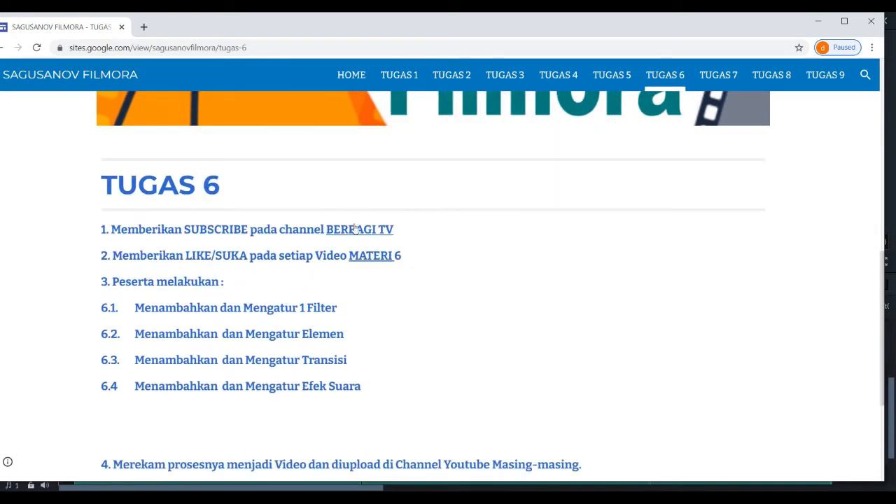
pyautogui.scroll(-1, 210, 280)
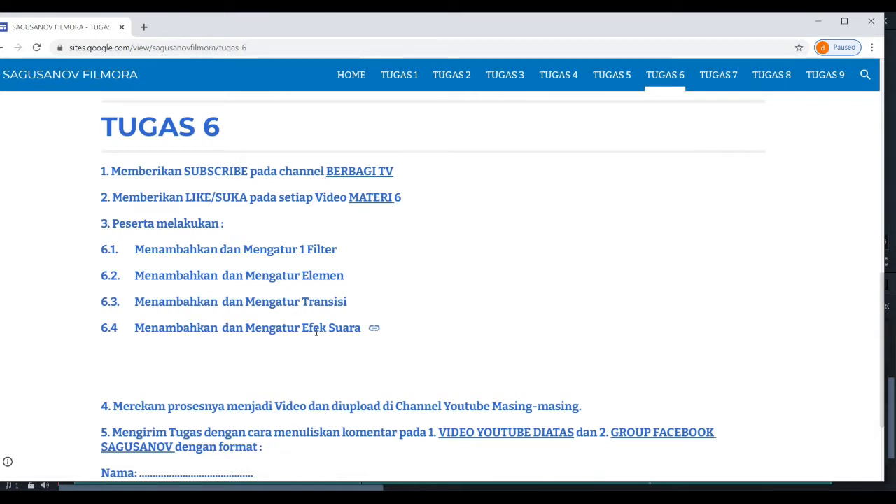
pyautogui.scroll(-1, 317, 331)
pyautogui.scroll(-1, 317, 332)
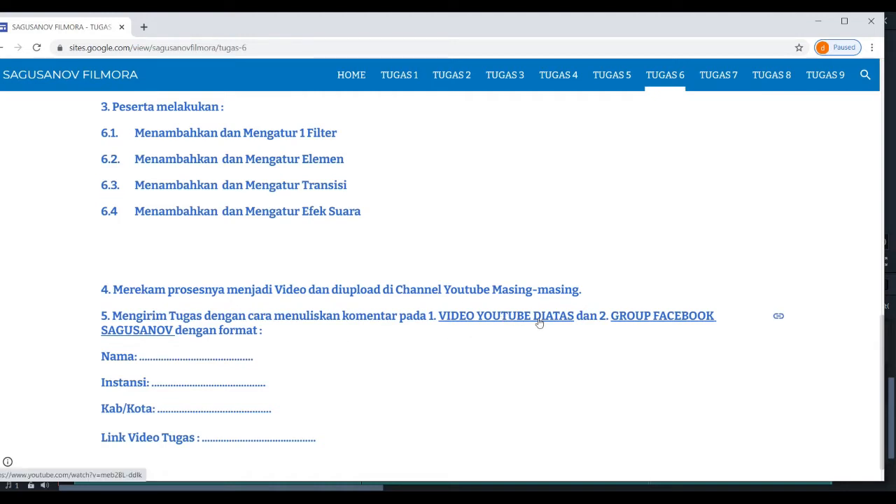
pyautogui.scroll(3, 539, 322)
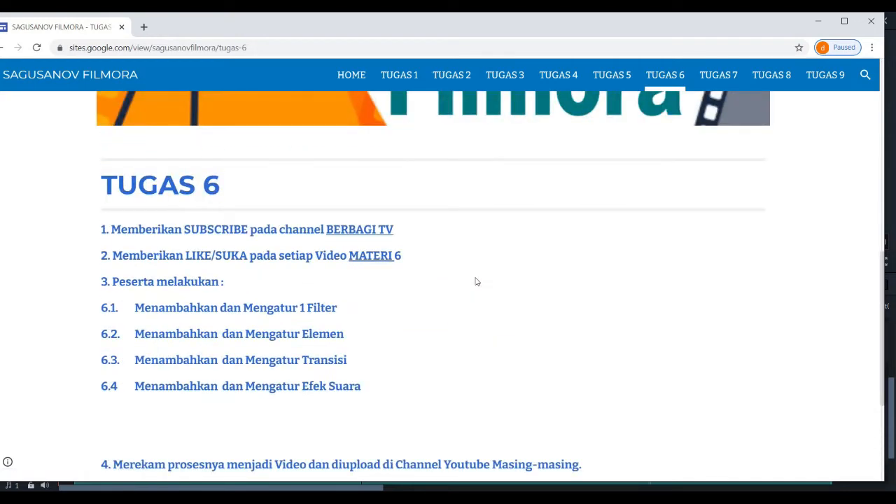
pyautogui.scroll(-3, 475, 280)
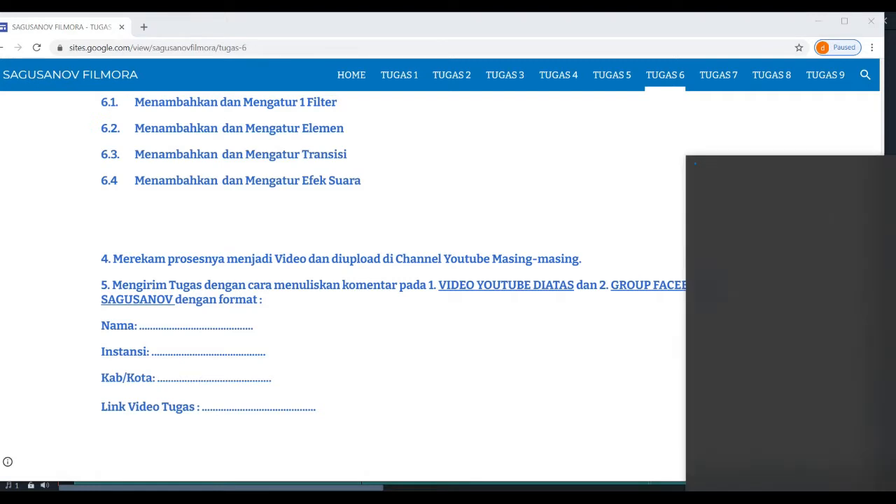
# Step: Raise the speaker volume and disconnect the computer from its Wi-Fi network
pyautogui.click(791, 497)
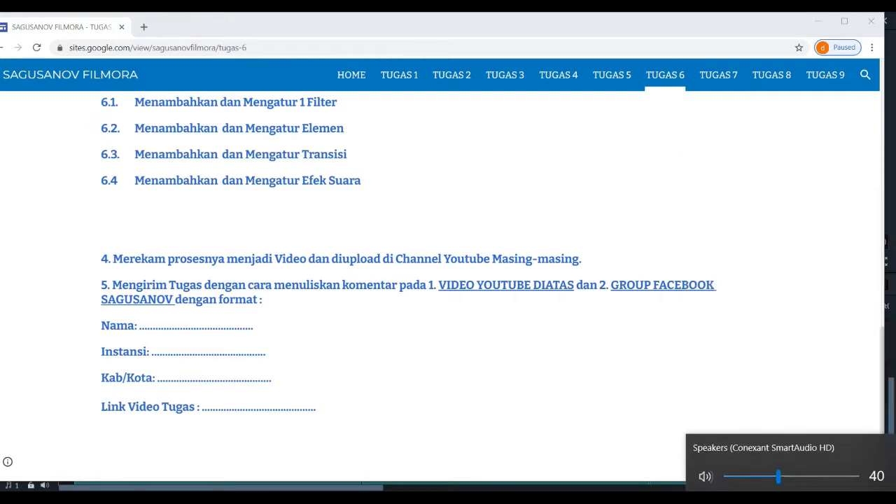
pyautogui.click(856, 476)
pyautogui.click(777, 498)
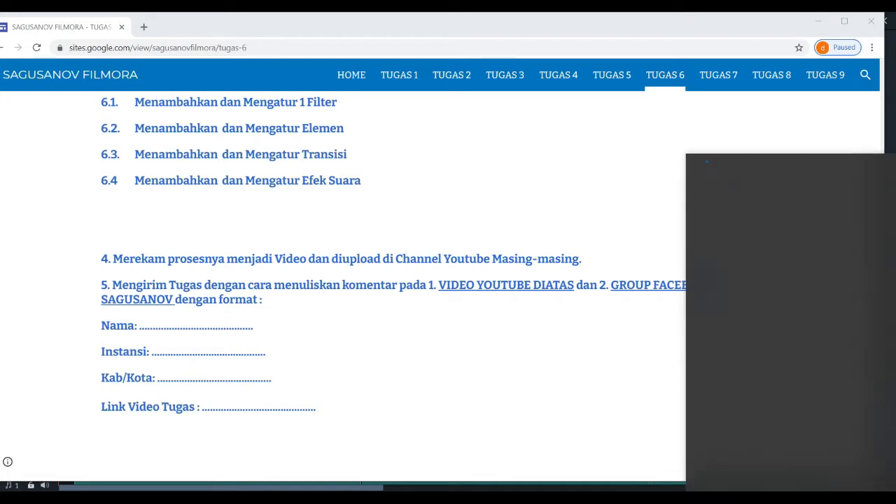
pyautogui.click(847, 231)
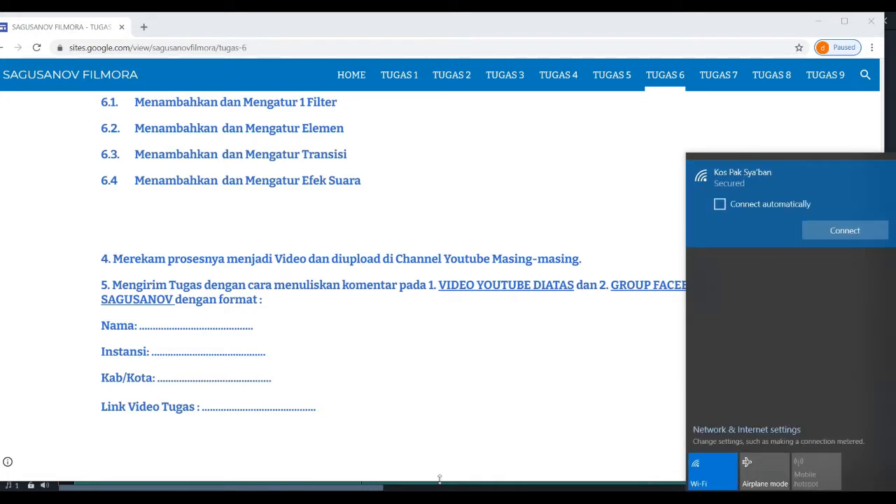
# Step: Switch to Wondershare Filmora9 and move the playhead to 00:00:13:02, near the start of the main video clip on track 2
pyautogui.click(476, 497)
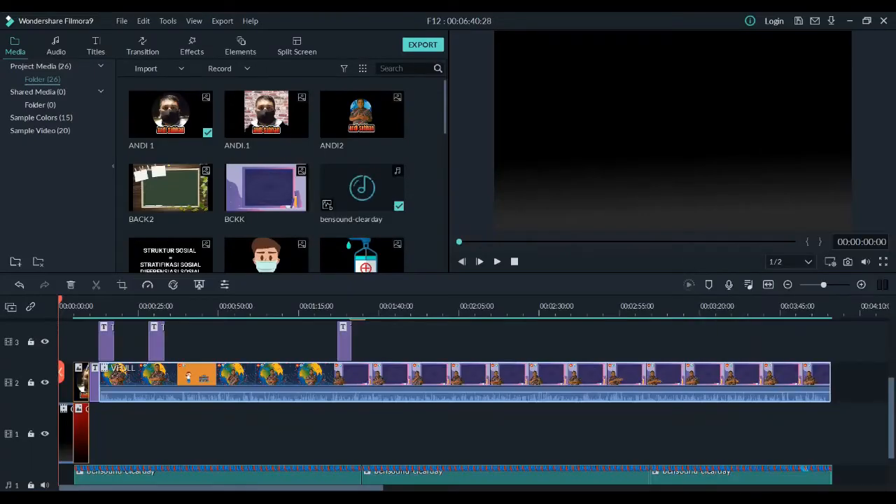
pyautogui.scroll(-2, 169, 336)
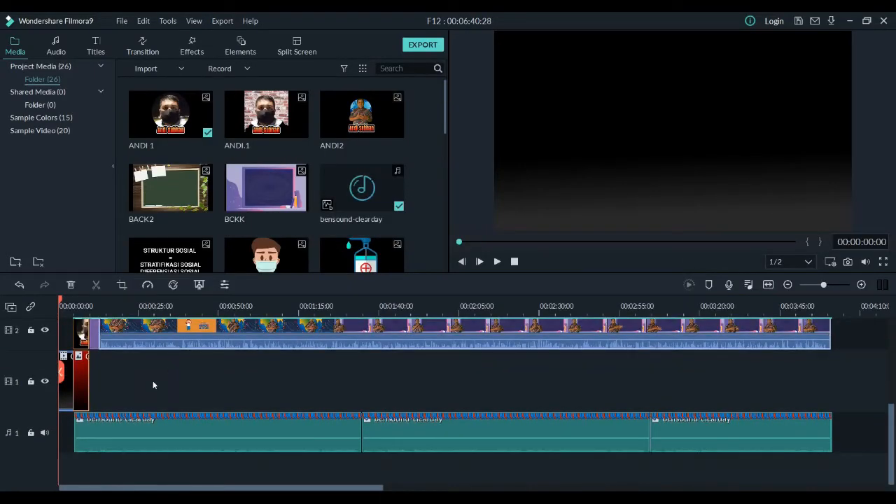
pyautogui.scroll(2, 153, 380)
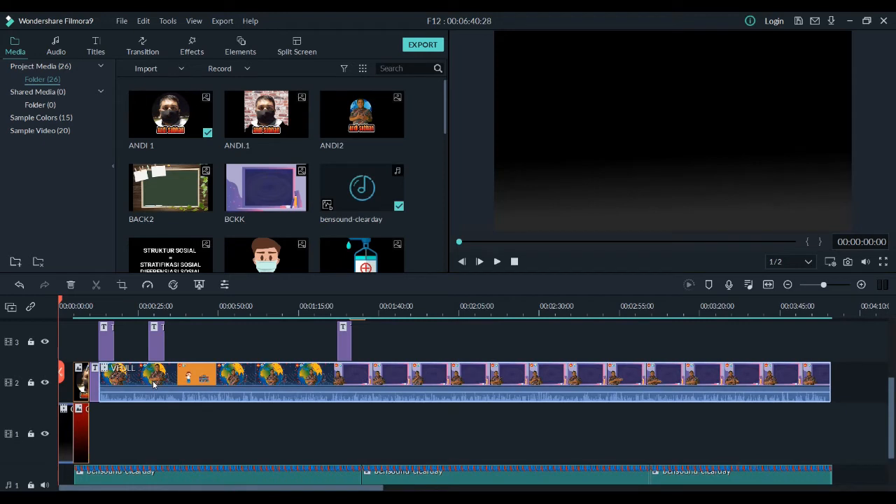
pyautogui.scroll(3, 153, 383)
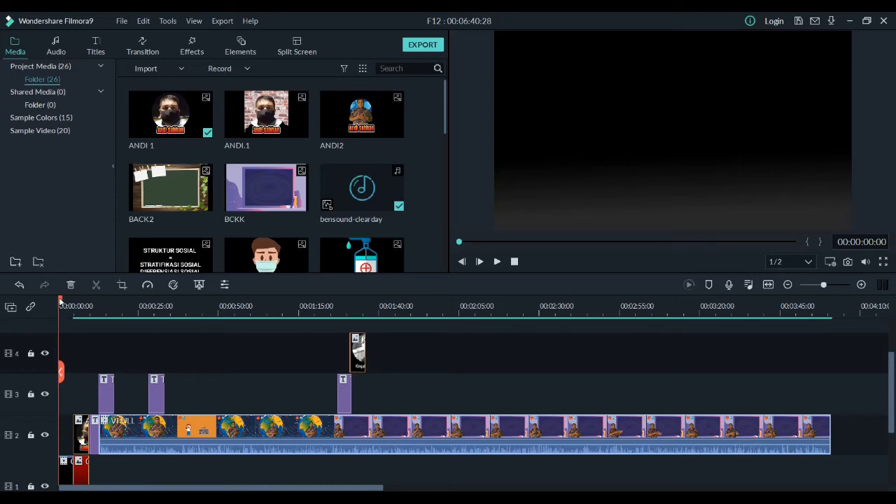
pyautogui.moveTo(60, 301); pyautogui.dragTo(100, 301)
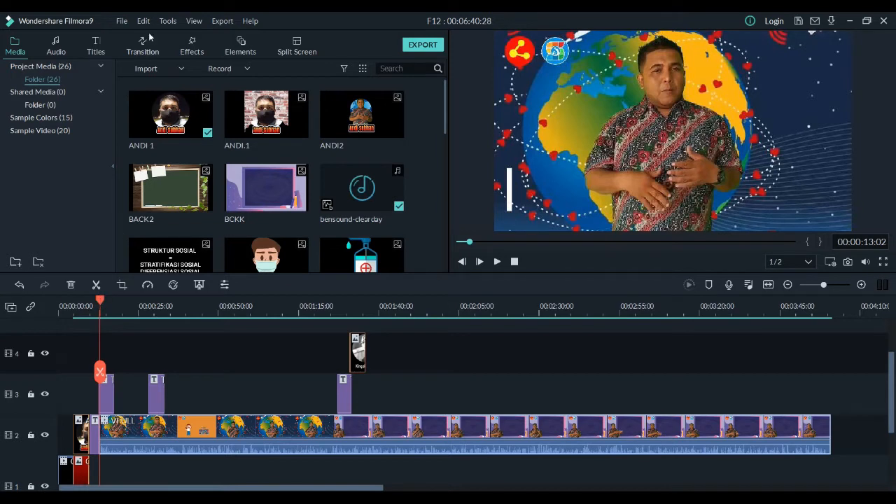
# Step: Find the Jigsaw F filter among the effect filters and apply it to the timeline at the playhead
pyautogui.click(191, 46)
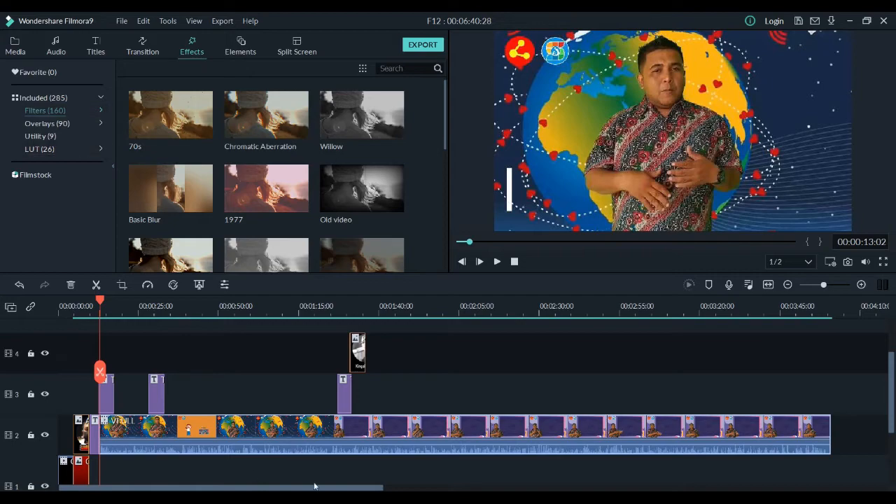
pyautogui.hotkey('alt', 'Tab')
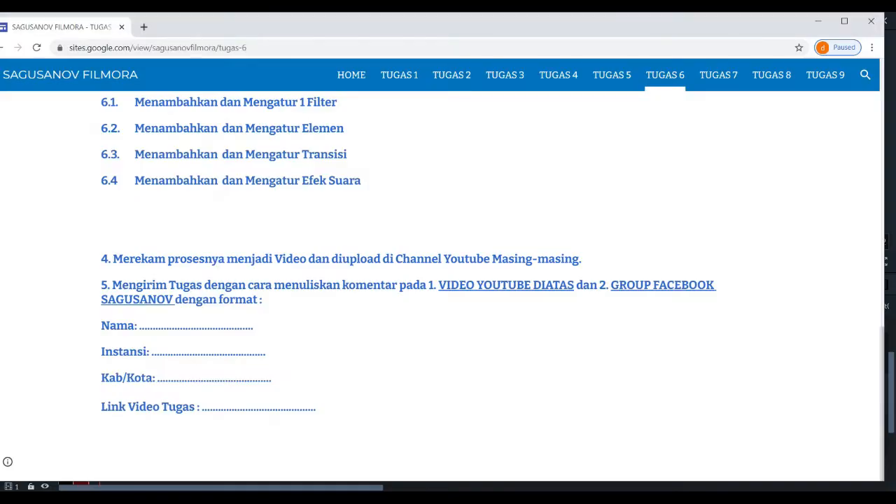
pyautogui.hotkey('alt', 'Tab')
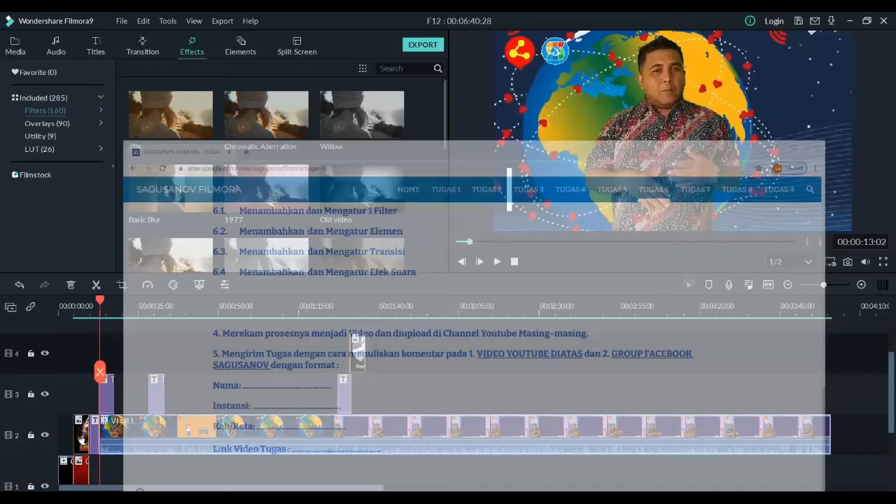
pyautogui.scroll(-5, 248, 205)
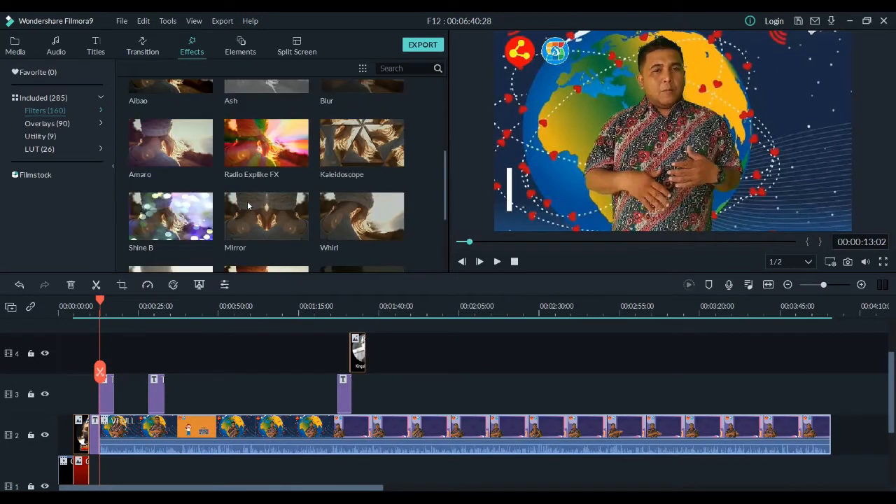
pyautogui.scroll(3, 202, 203)
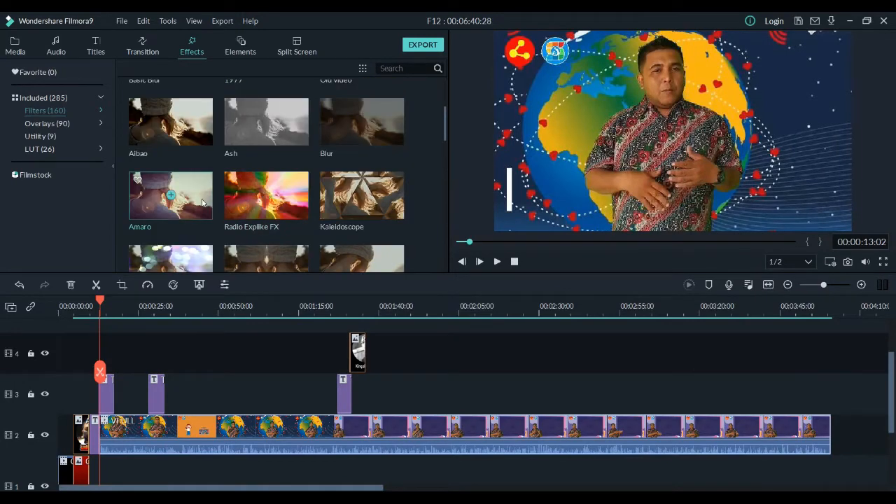
pyautogui.scroll(-5, 202, 203)
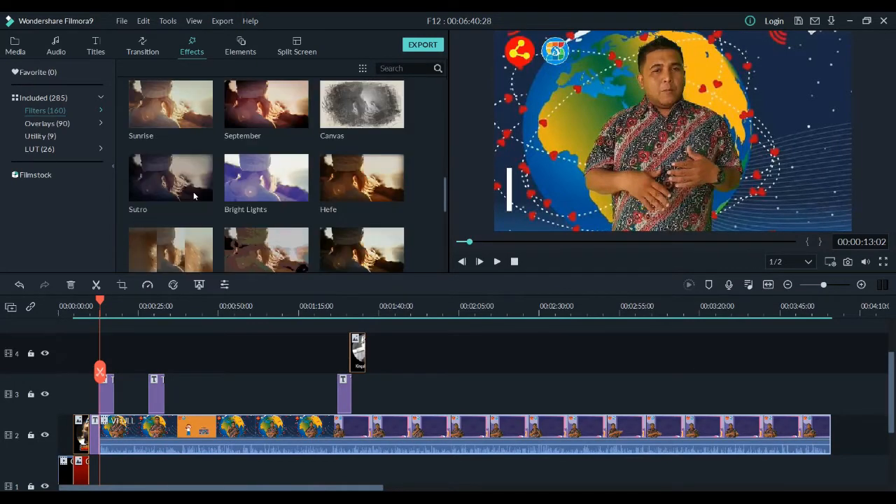
pyautogui.scroll(-6, 194, 196)
pyautogui.scroll(-3, 194, 196)
pyautogui.scroll(3, 194, 196)
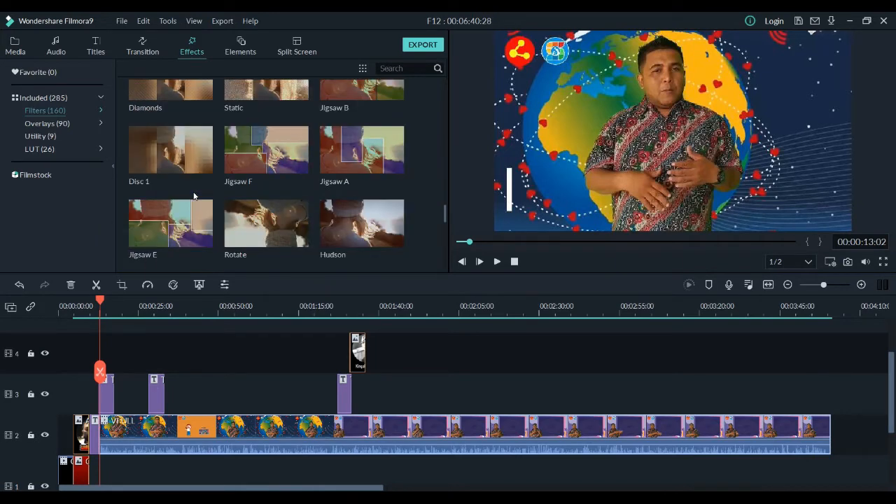
pyautogui.rightClick(267, 152)
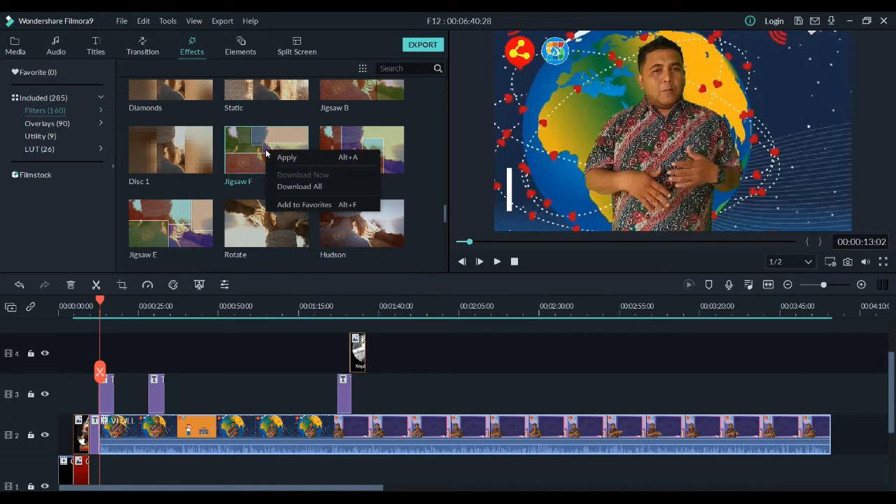
pyautogui.click(273, 157)
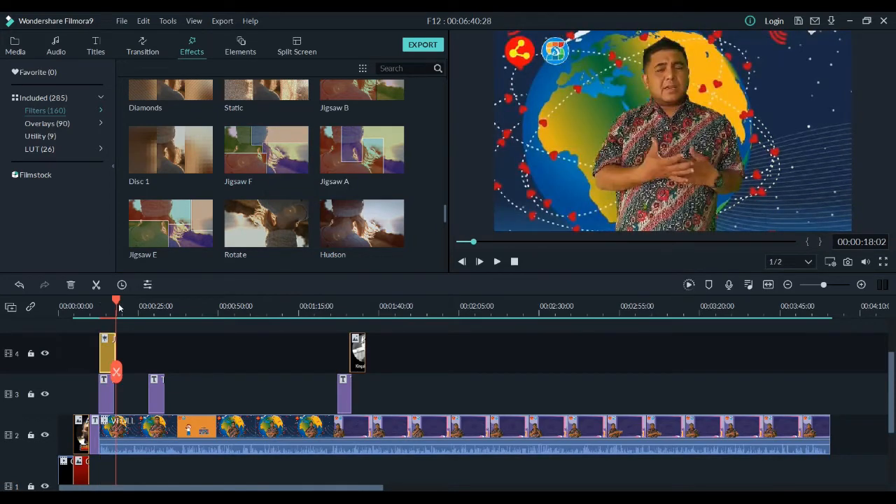
# Step: Preview the Jigsaw F filter by playing the timeline from 00:00:12:21
pyautogui.moveTo(119, 301); pyautogui.dragTo(99, 301)
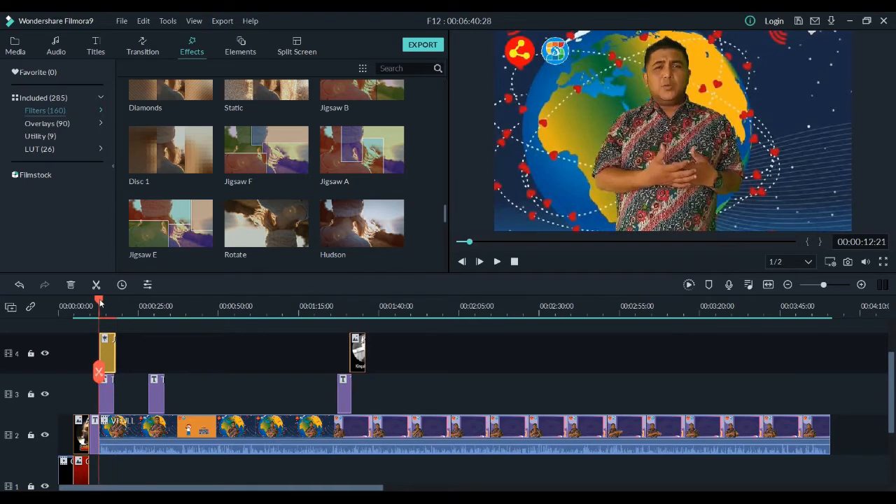
pyautogui.click(496, 262)
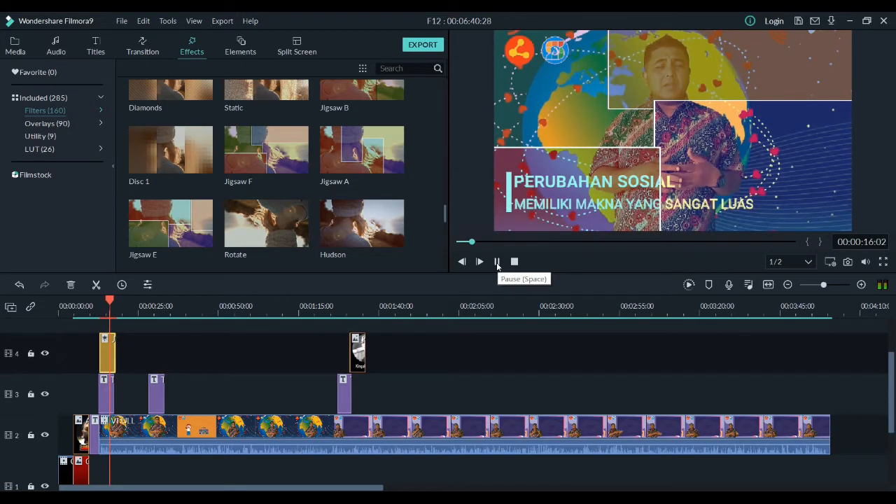
pyautogui.click(497, 263)
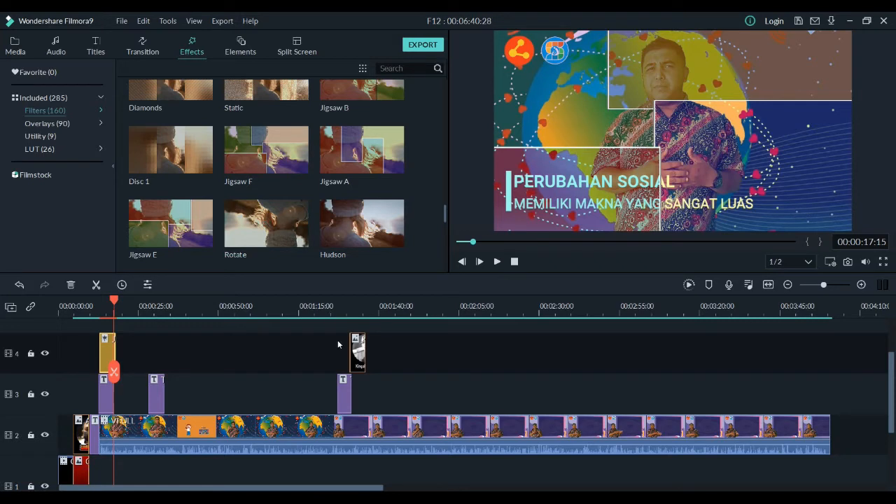
# Step: Reduce the Alpha of the Jigsaw F effect on track 4 to slightly below 90
pyautogui.doubleClick(106, 355)
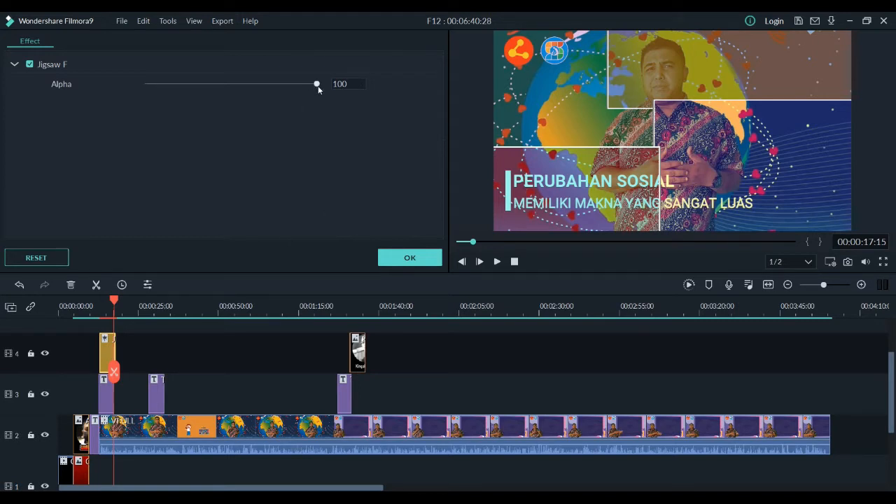
pyautogui.moveTo(319, 87); pyautogui.dragTo(190, 85)
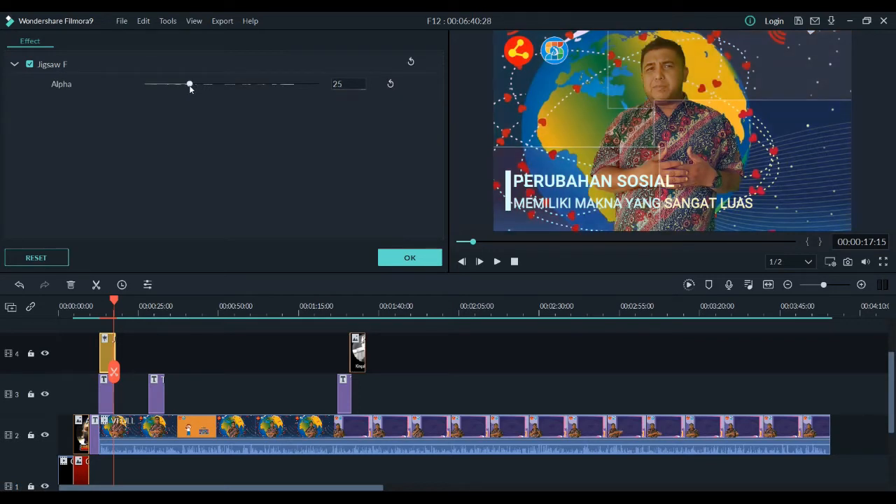
pyautogui.moveTo(190, 85); pyautogui.dragTo(203, 84)
pyautogui.moveTo(206, 87); pyautogui.dragTo(257, 81)
pyautogui.click(218, 85)
pyautogui.moveTo(218, 85); pyautogui.dragTo(281, 85)
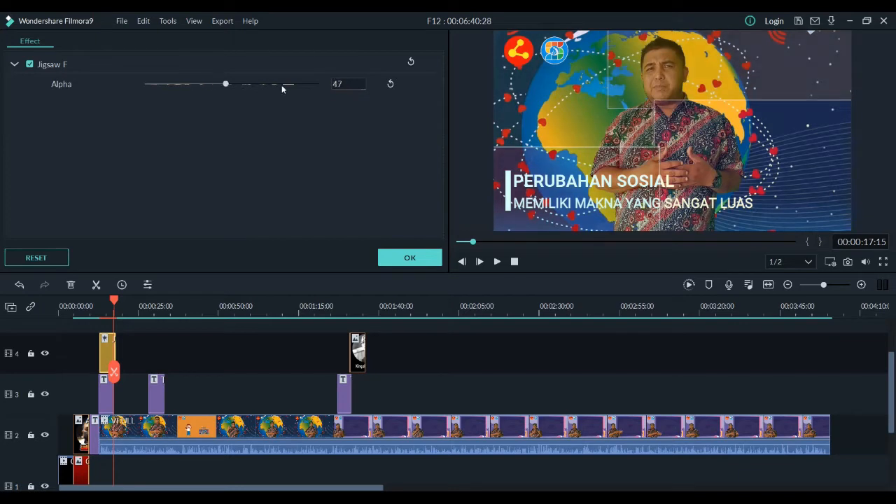
pyautogui.click(291, 85)
pyautogui.click(301, 85)
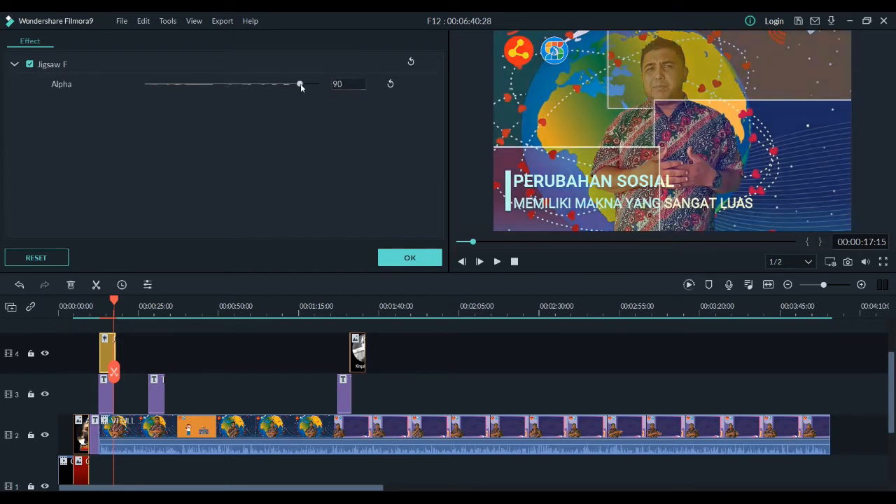
pyautogui.click(293, 84)
pyautogui.click(290, 84)
pyautogui.click(413, 258)
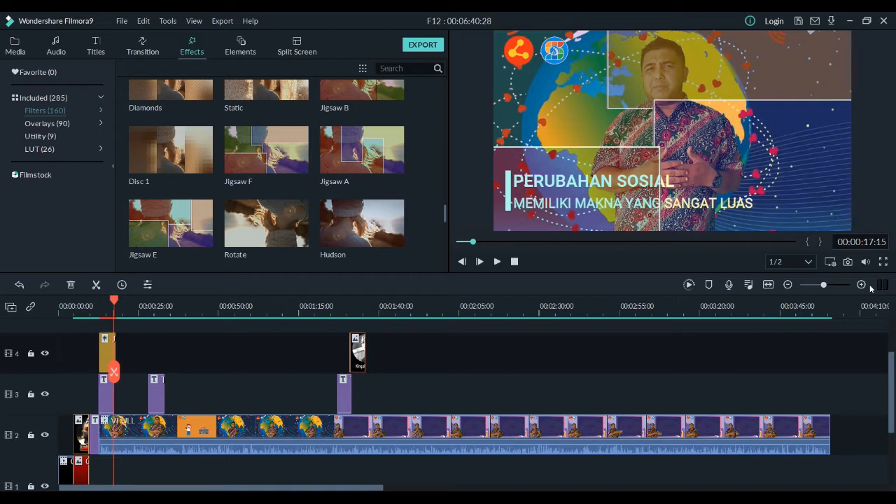
# Step: Play back the section with the adjusted Jigsaw F filter and return the playhead to 00:00:12:21
pyautogui.moveTo(866, 261)
pyautogui.click(866, 241)
pyautogui.click(496, 262)
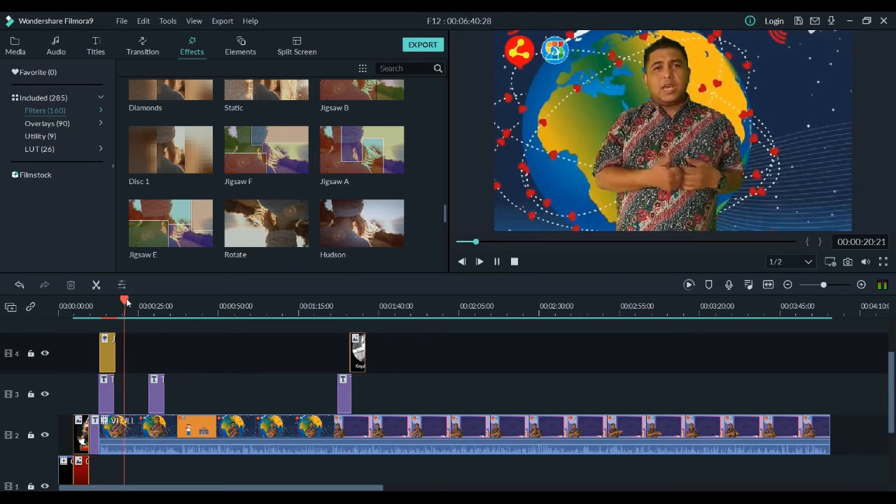
pyautogui.moveTo(124, 299); pyautogui.dragTo(100, 303)
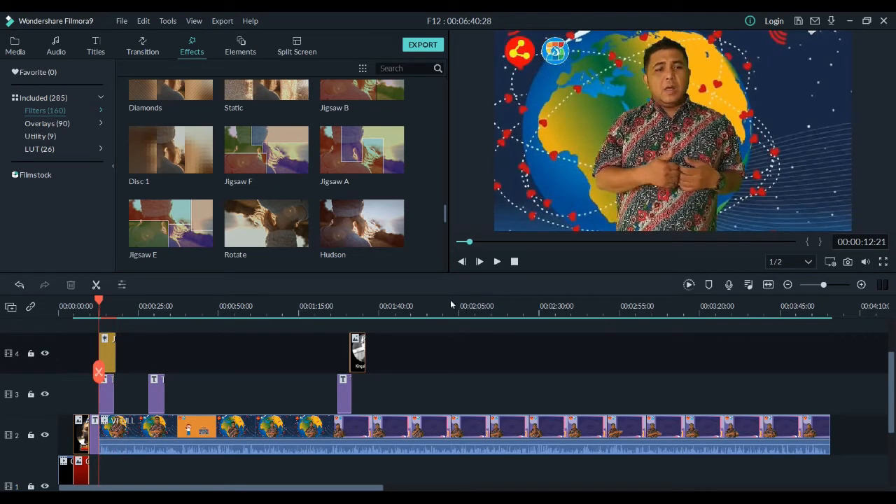
# Step: Preview the adjusted Jigsaw F filter from 00:00:12:21 and check the next task on the Tugas 6 page in the browser
pyautogui.click(497, 262)
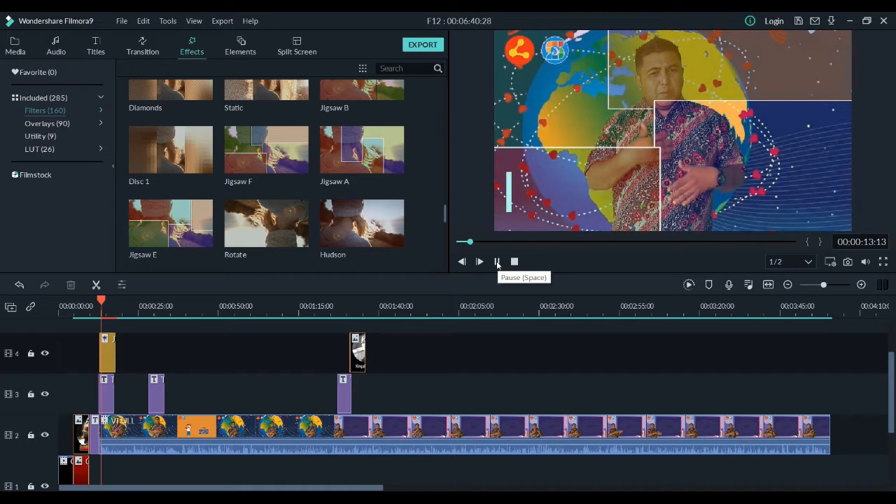
pyautogui.click(497, 262)
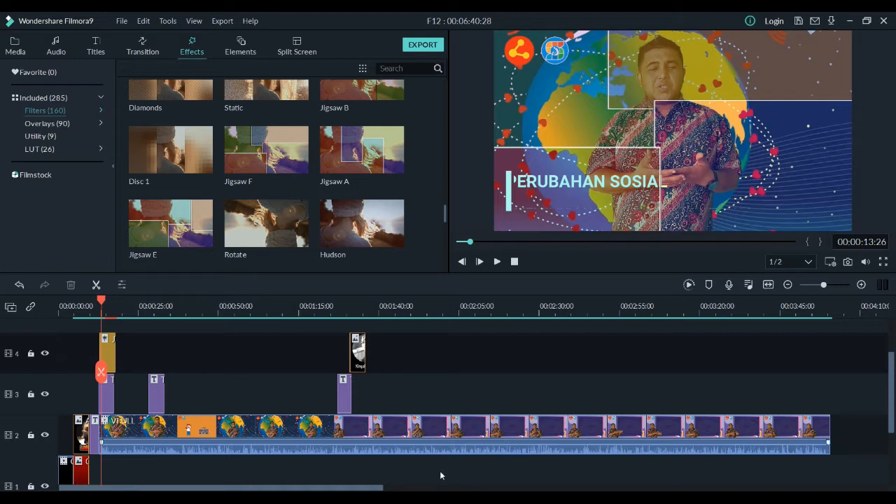
pyautogui.click(504, 497)
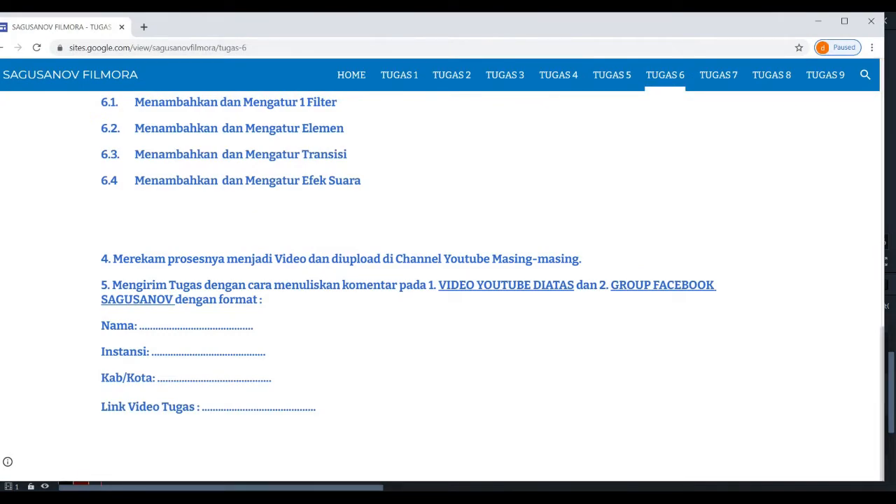
pyautogui.click(503, 497)
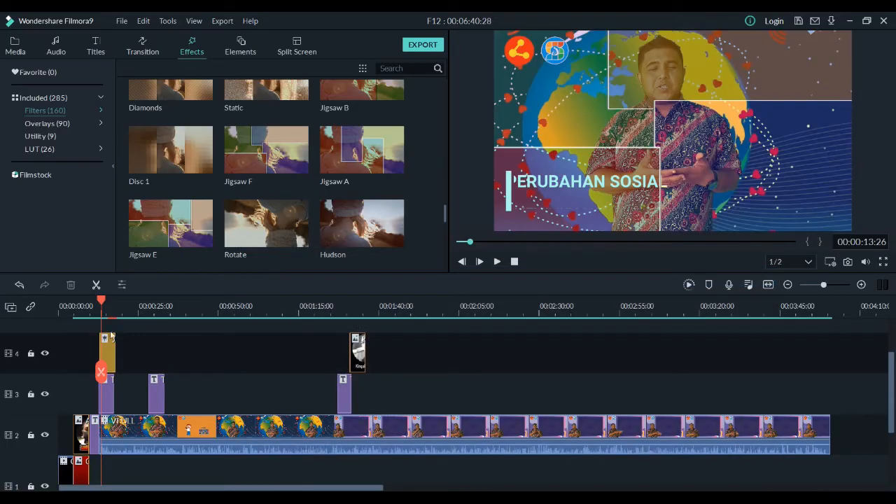
# Step: Open the elements library and move the playhead to 00:00:39:02 as the insertion point
pyautogui.click(246, 55)
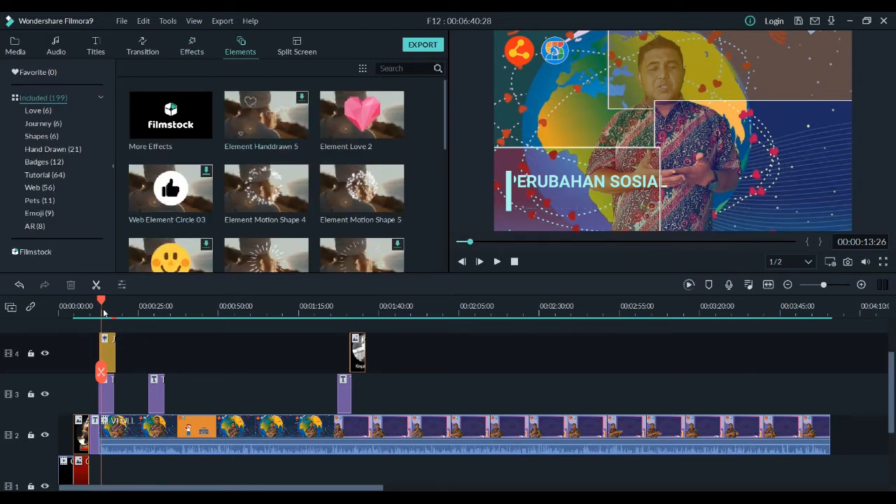
pyautogui.moveTo(101, 301); pyautogui.dragTo(134, 301)
pyautogui.moveTo(135, 302); pyautogui.dragTo(185, 301)
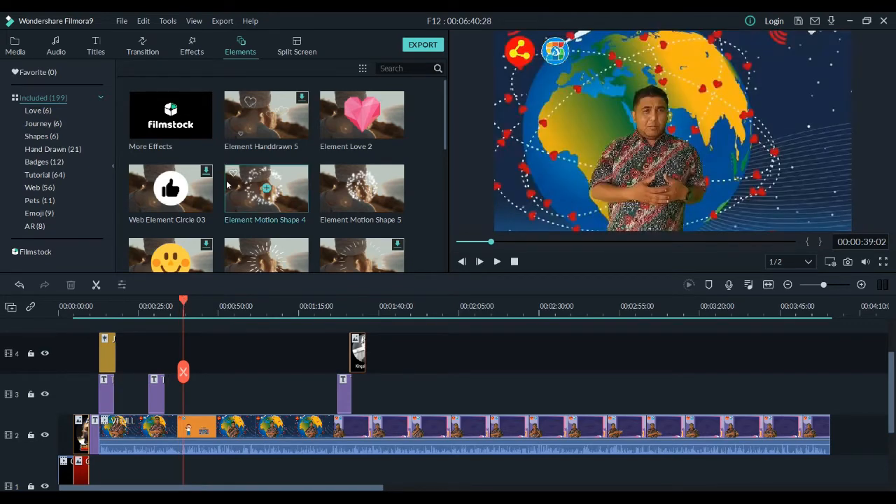
# Step: Look through the element categories, including Love, Journey, Shapes, Hand Drawn, Badges, Tutorial and Web, for a suitable element
pyautogui.scroll(-3, 261, 220)
pyautogui.scroll(-3, 261, 219)
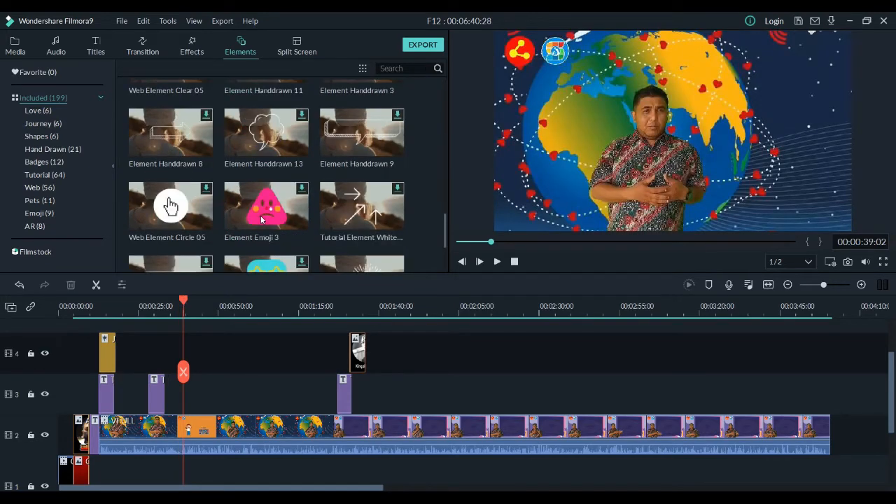
pyautogui.scroll(-3, 261, 220)
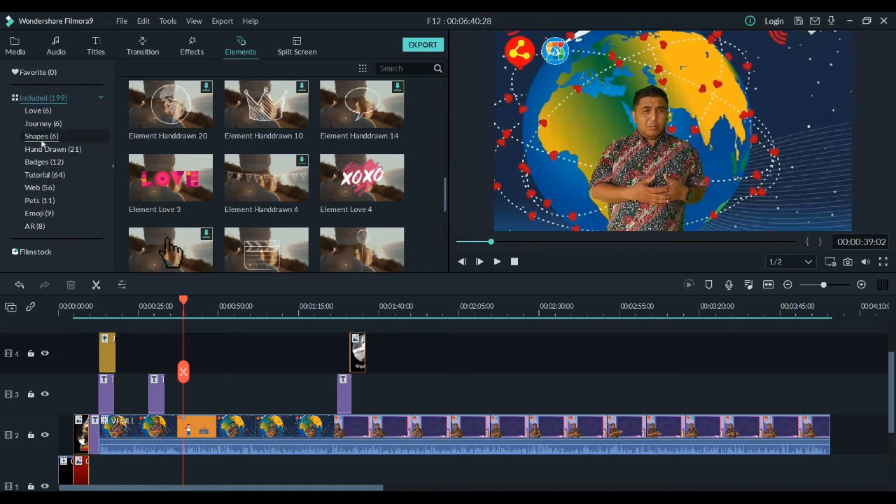
pyautogui.click(39, 111)
pyautogui.click(39, 124)
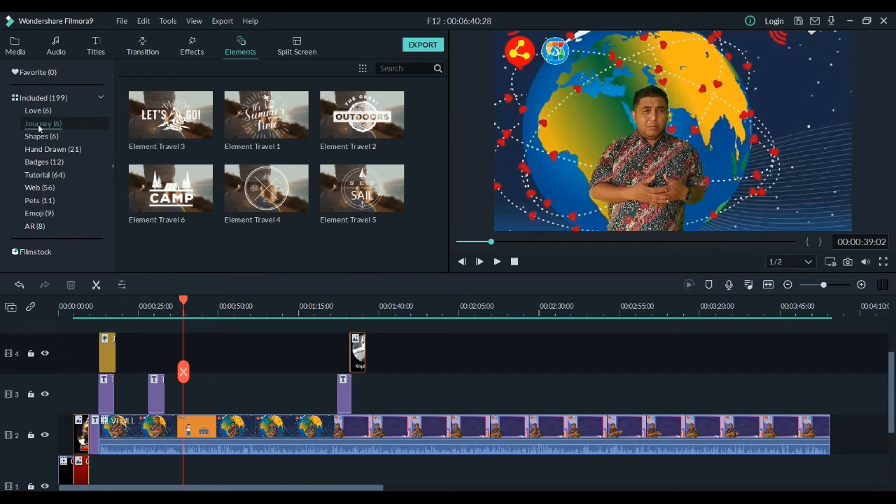
pyautogui.click(42, 137)
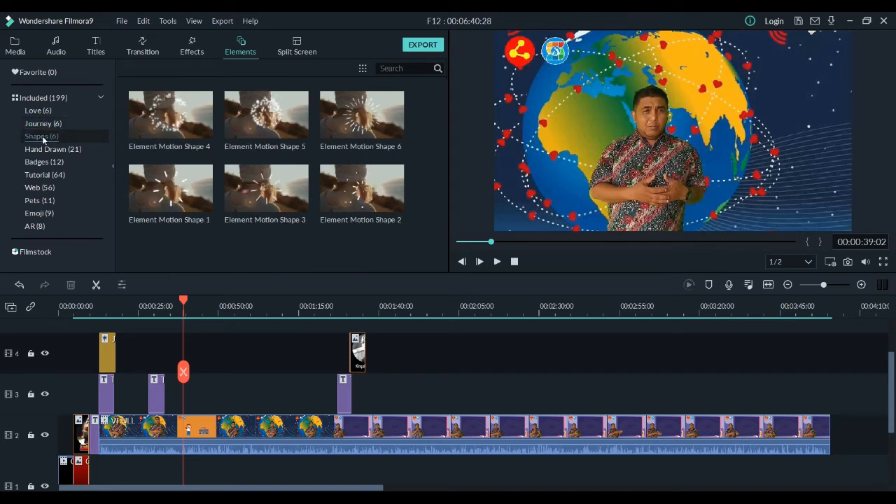
pyautogui.click(45, 149)
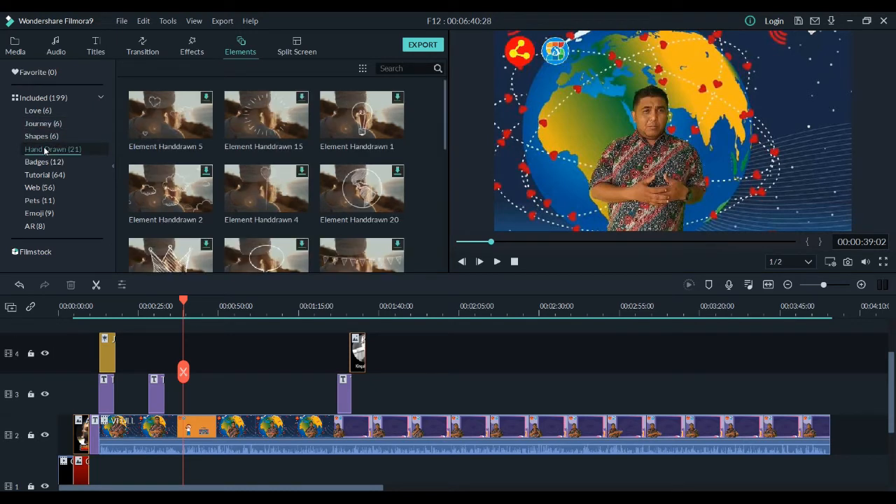
pyautogui.click(44, 160)
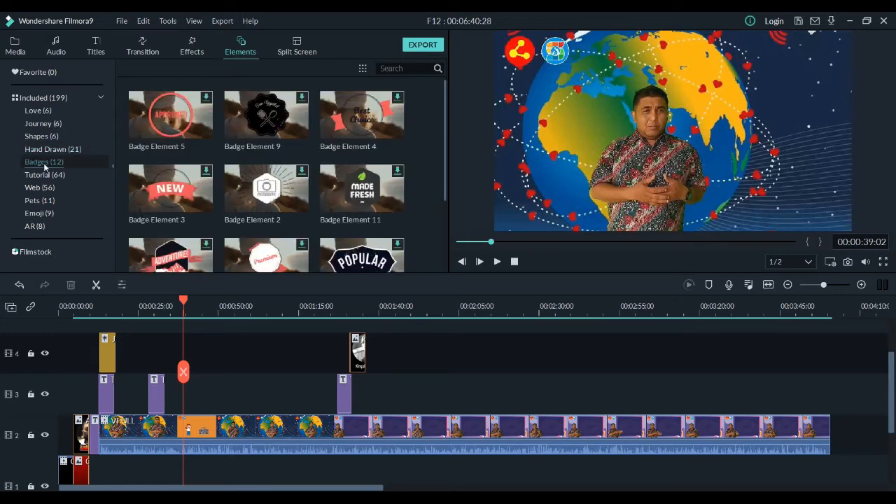
pyautogui.click(42, 174)
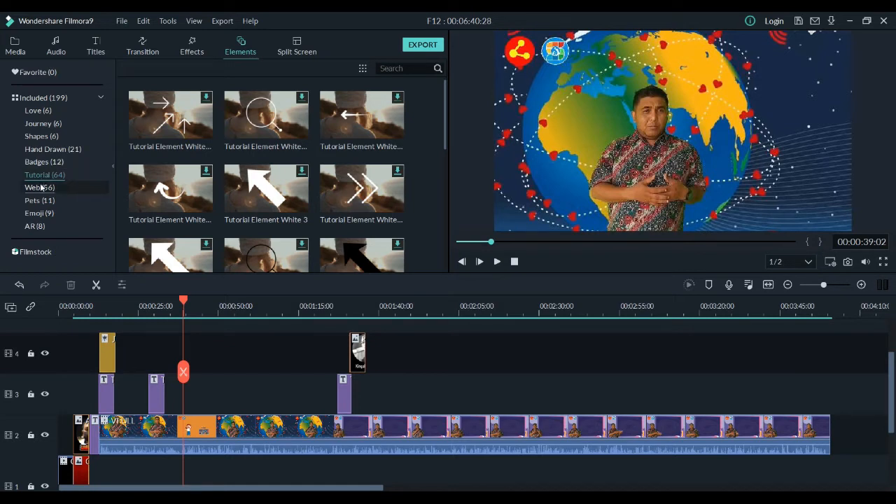
pyautogui.click(41, 187)
pyautogui.click(40, 200)
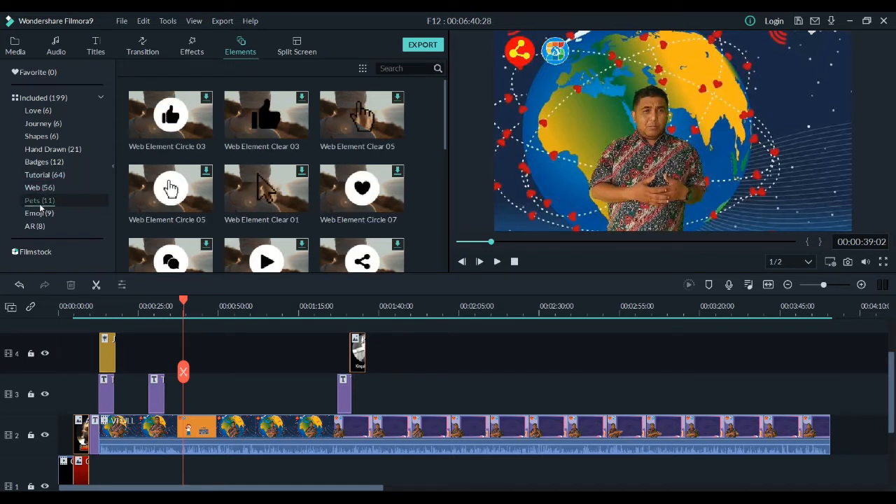
pyautogui.click(47, 137)
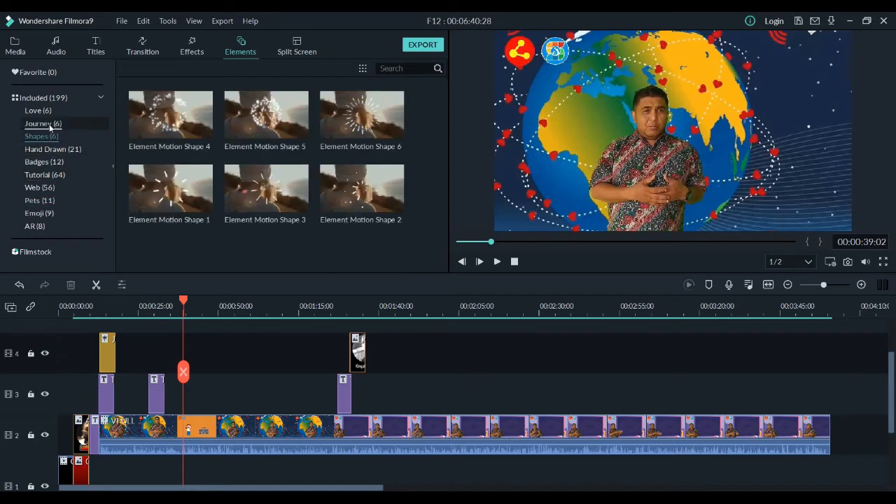
pyautogui.click(49, 123)
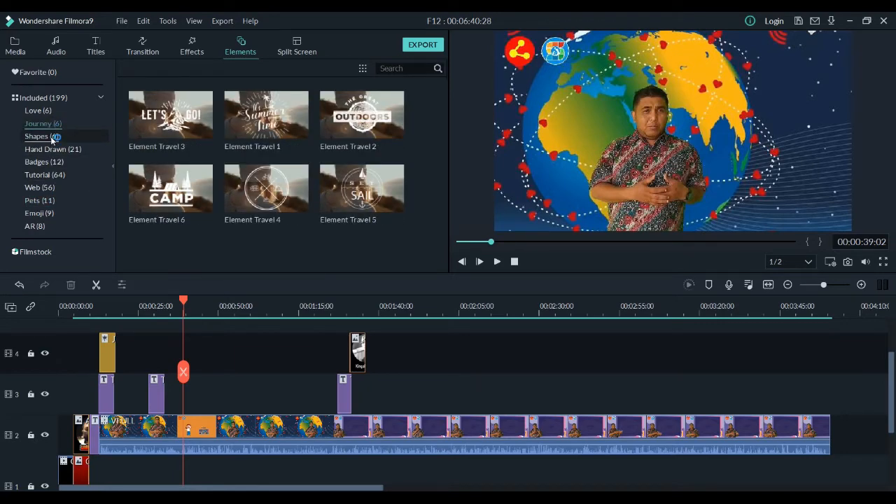
# Step: Apply Element Motion Shape 1 from the Shapes category to the timeline at 00:00:39:02
pyautogui.click(52, 136)
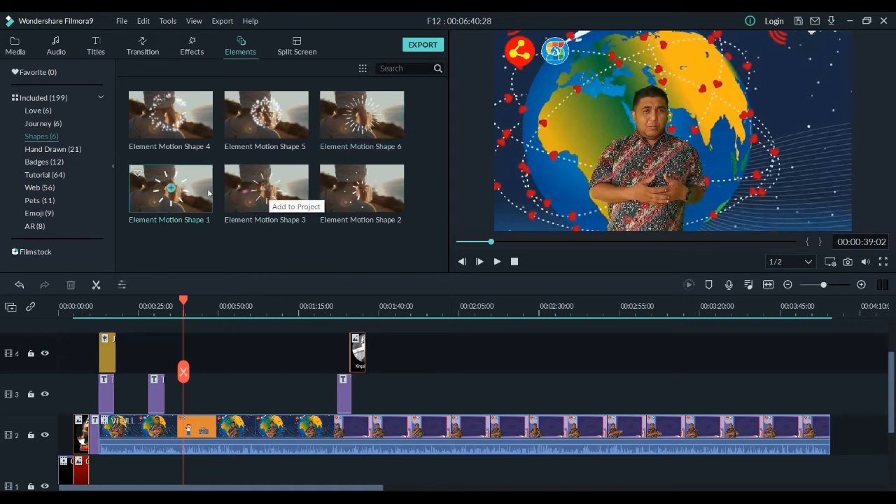
pyautogui.rightClick(169, 190)
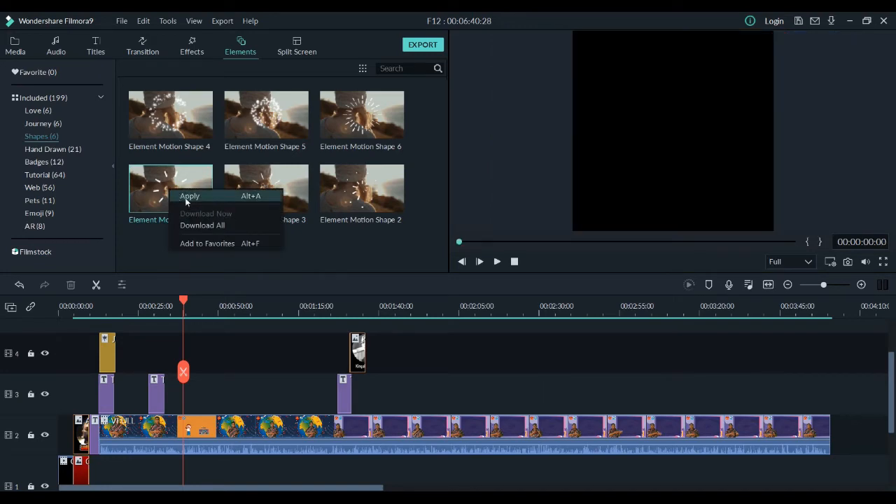
pyautogui.click(186, 198)
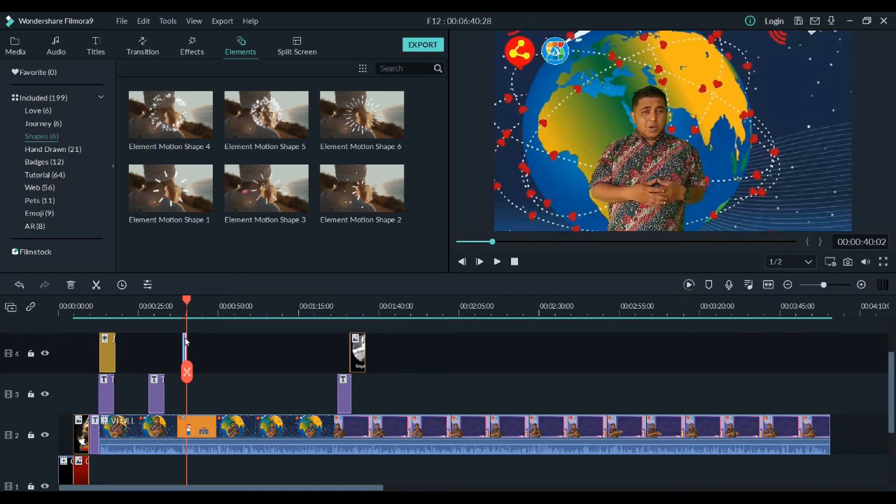
# Step: Preview the Motion Shape 1 element by playing the timeline from just before it
pyautogui.moveTo(186, 299); pyautogui.dragTo(182, 300)
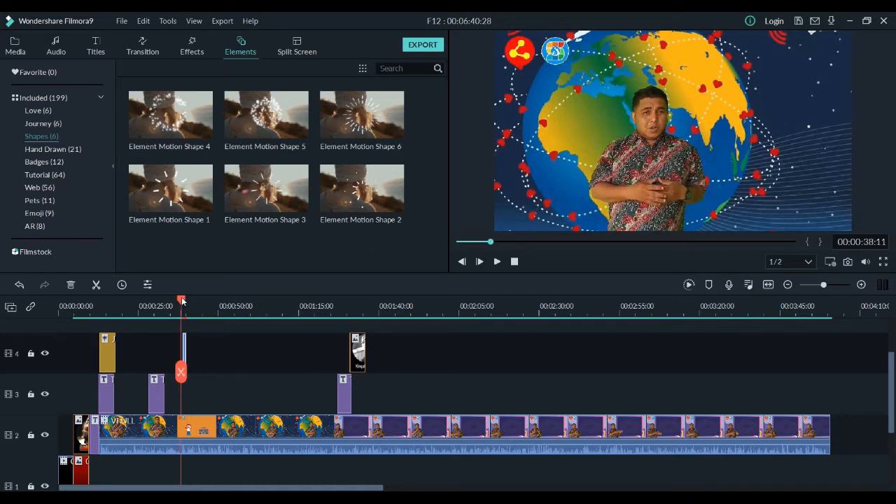
pyautogui.click(497, 261)
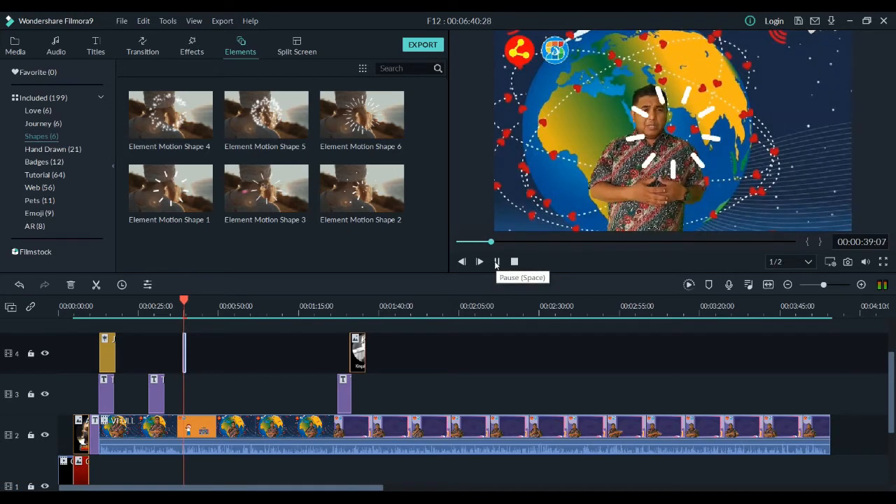
pyautogui.click(496, 262)
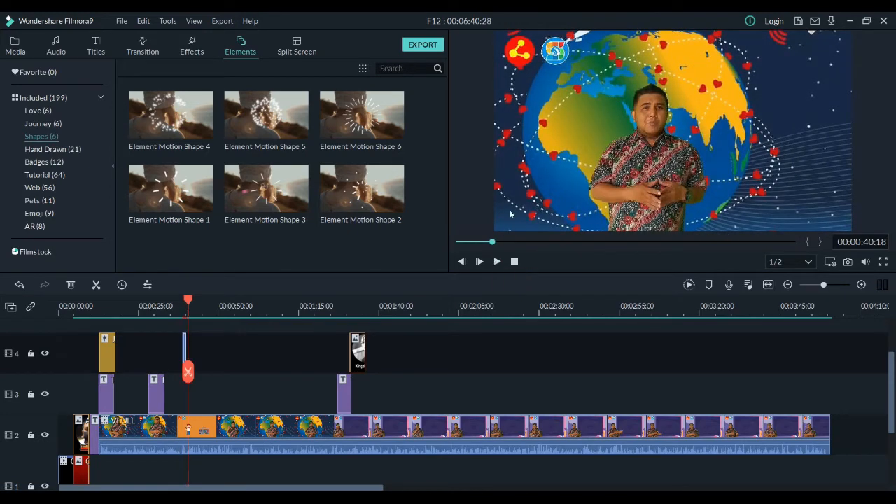
# Step: Try to change the duration of the Motion Shape 1 clip on track 4, and undo the change
pyautogui.click(184, 302)
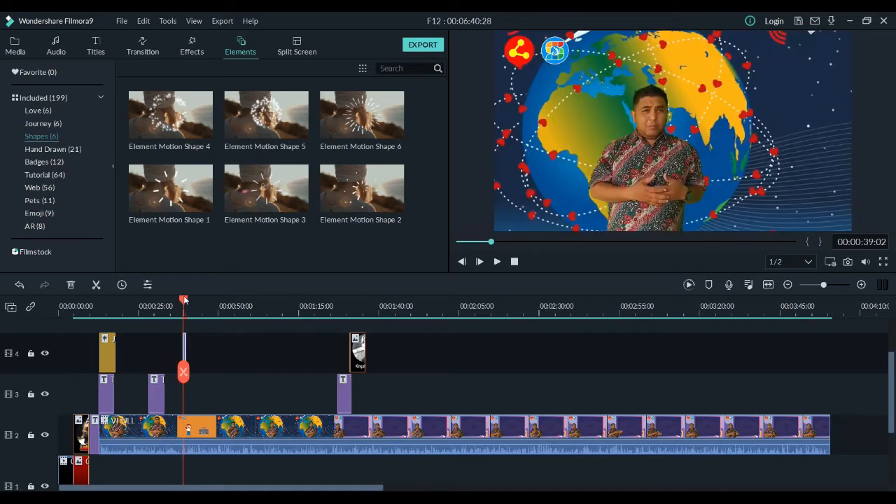
pyautogui.moveTo(184, 299); pyautogui.dragTo(185, 300)
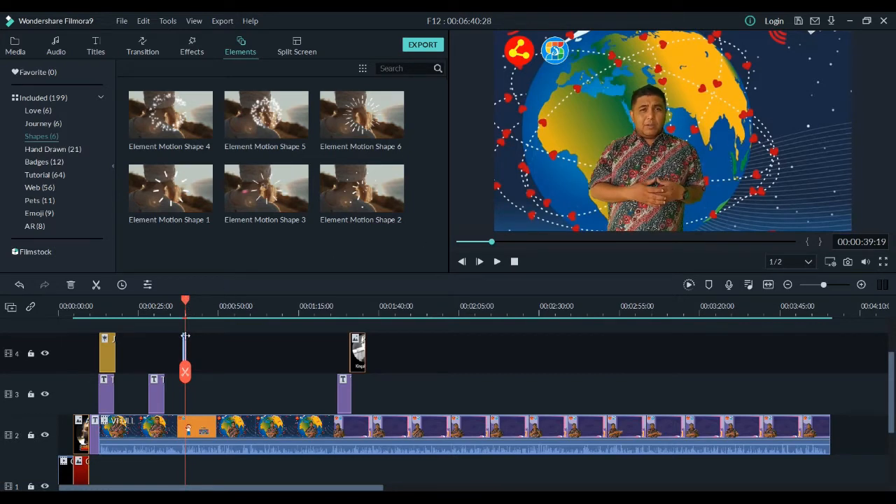
pyautogui.moveTo(184, 350); pyautogui.dragTo(200, 350)
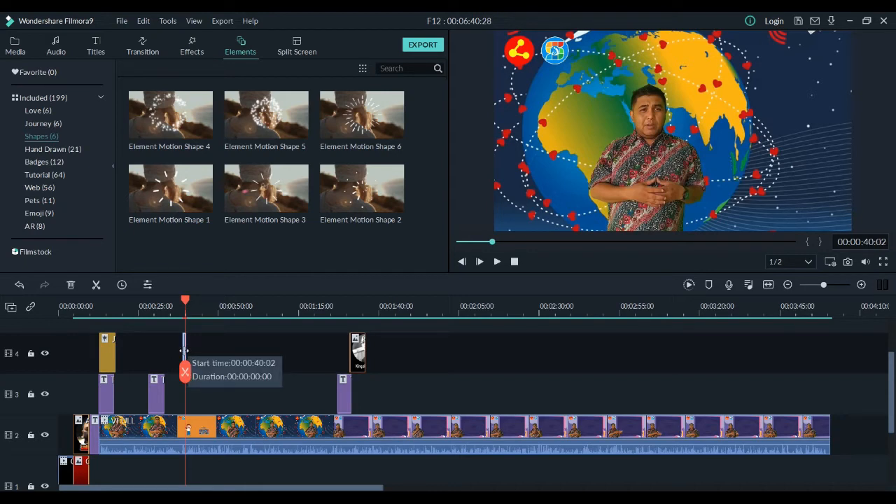
pyautogui.click(171, 353)
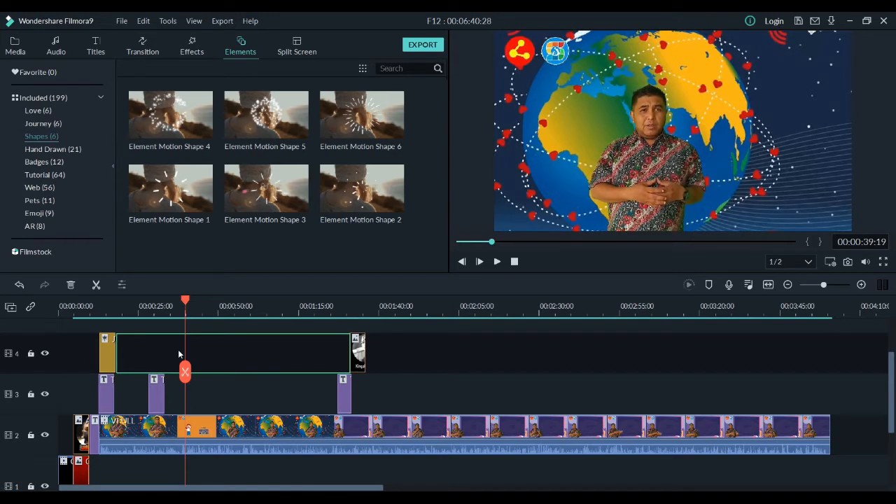
pyautogui.hotkey('ctrl', 'z')
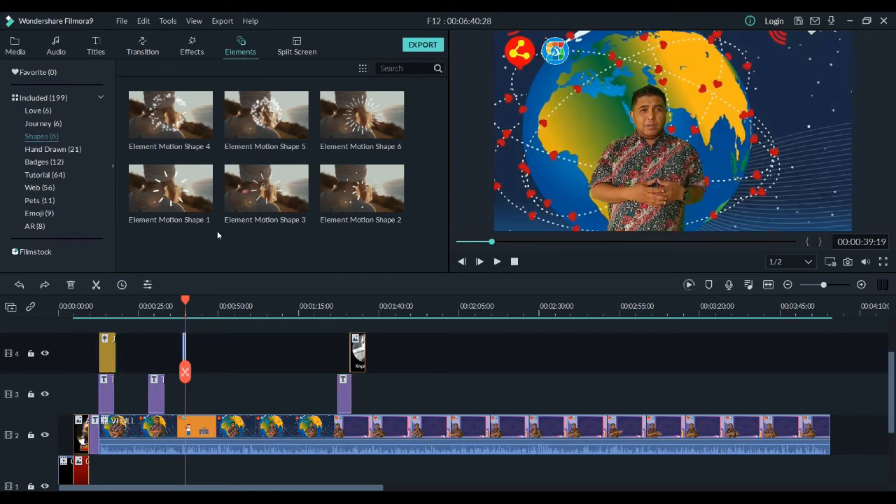
# Step: Check the video properties of the Motion Shape 1 clip and delete the clip from track 4
pyautogui.doubleClick(185, 345)
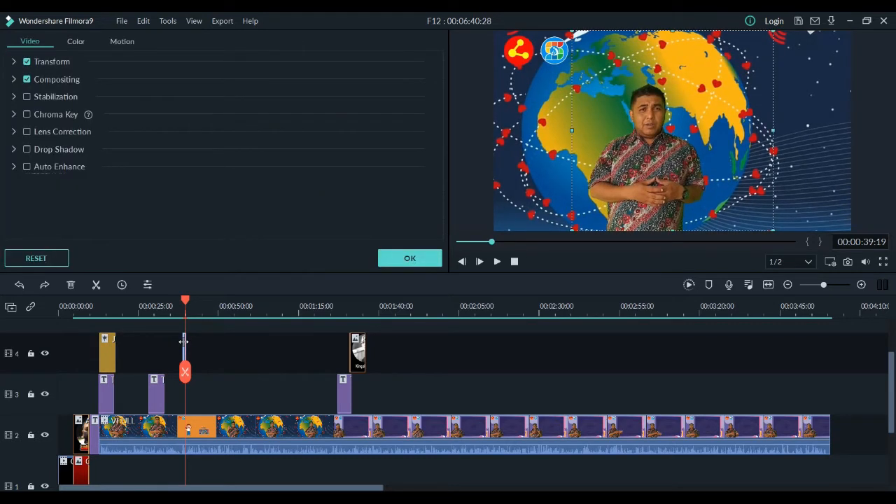
pyautogui.click(409, 257)
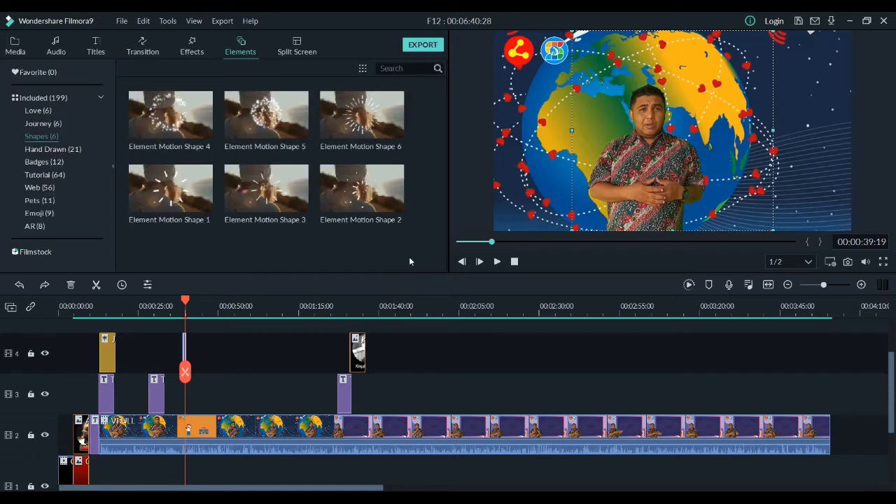
pyautogui.moveTo(253, 203)
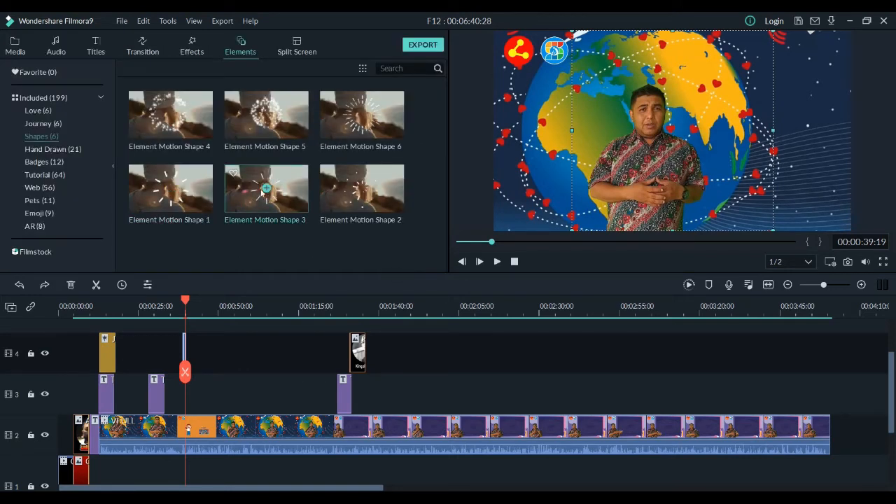
pyautogui.rightClick(185, 343)
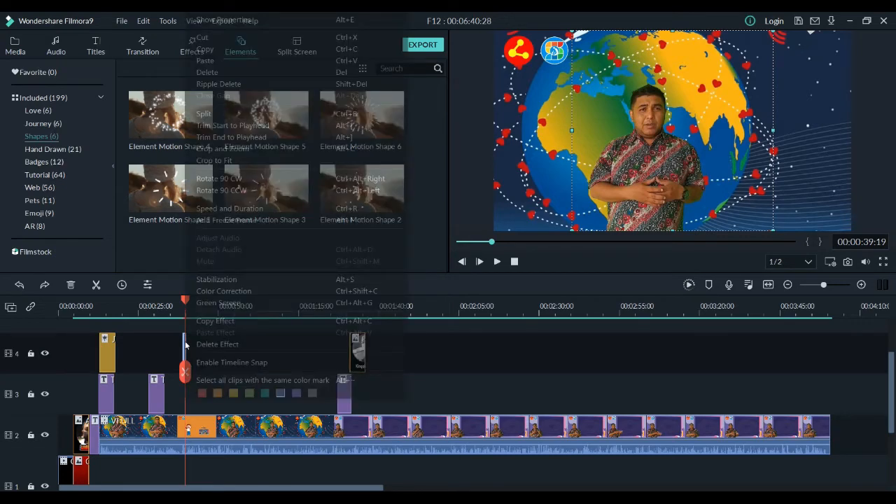
pyautogui.click(204, 72)
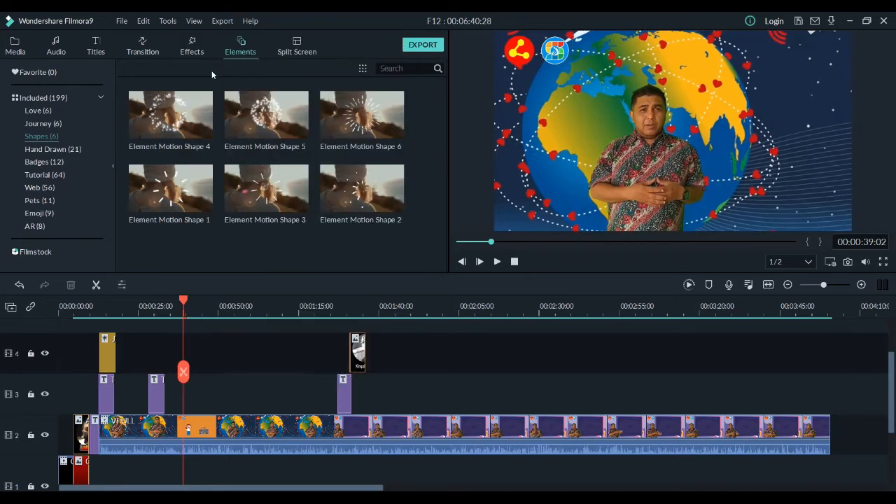
# Step: Browse the element library categories, including Journey, Badges, Web, Emoji and AR, for a replacement element
pyautogui.click(52, 124)
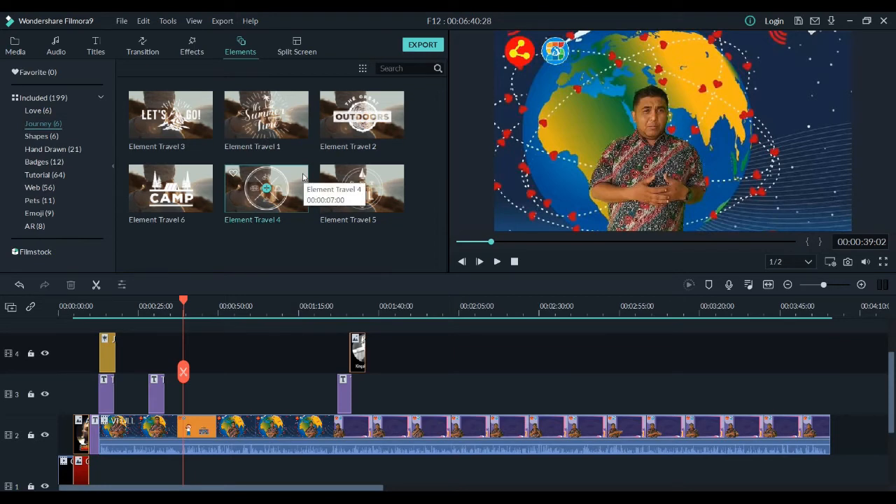
pyautogui.click(56, 162)
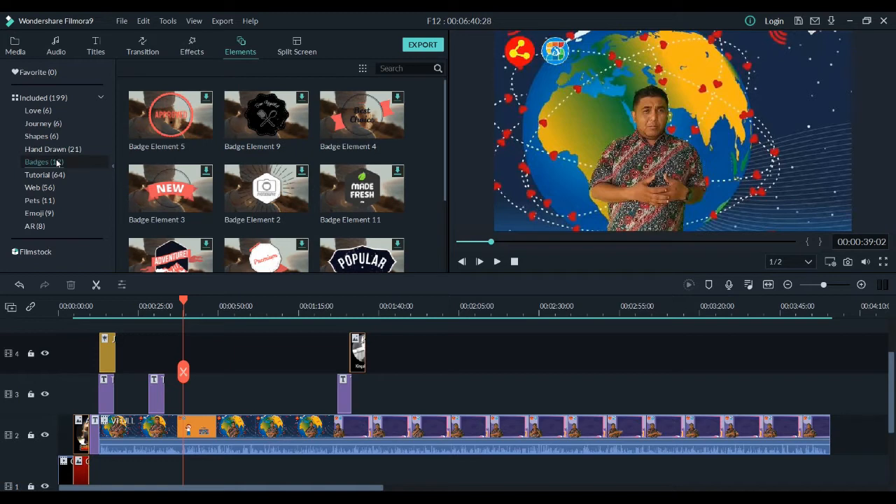
pyautogui.scroll(-2, 286, 190)
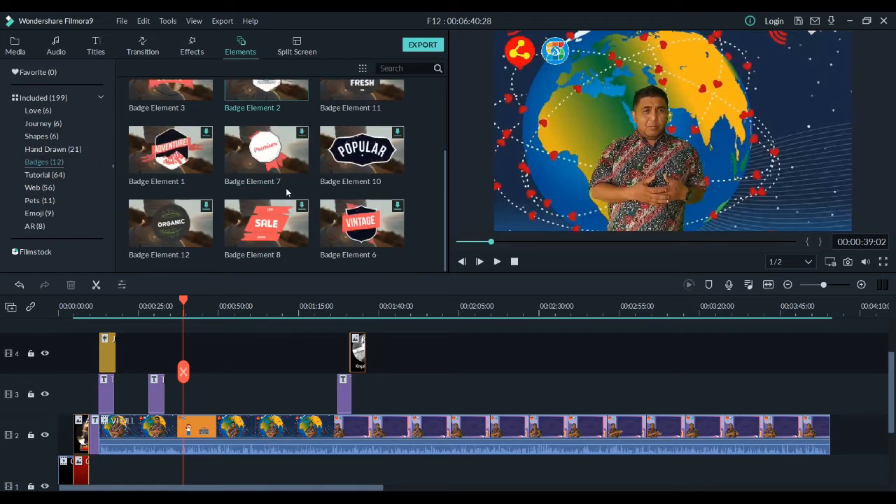
pyautogui.click(48, 192)
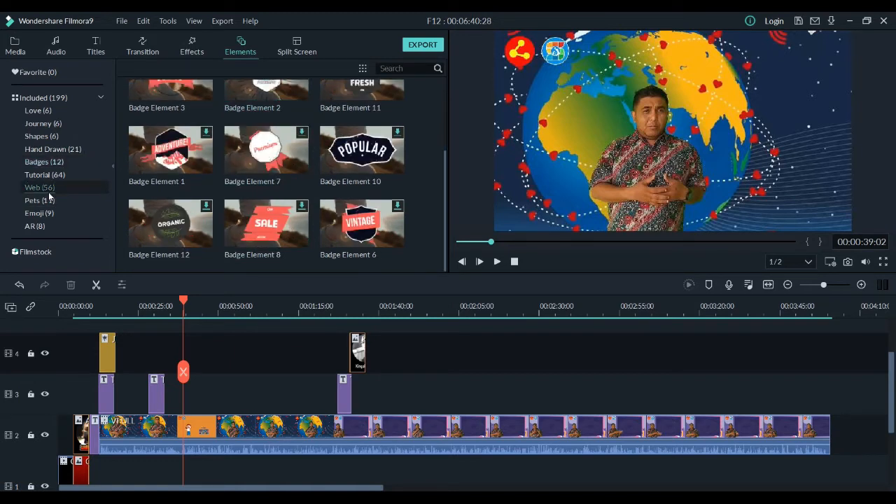
pyautogui.click(49, 201)
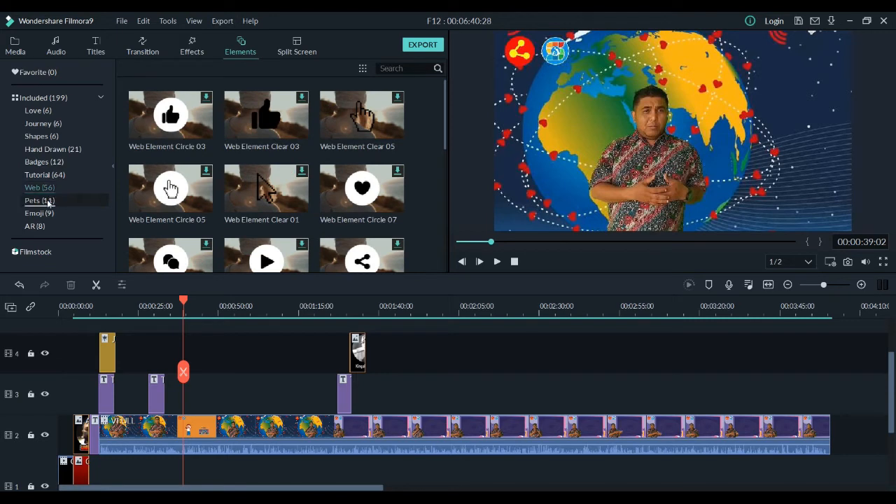
pyautogui.click(45, 212)
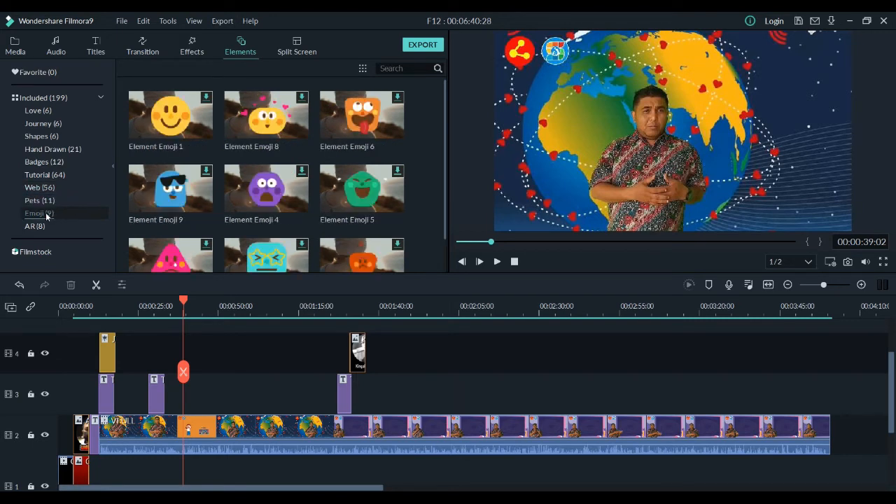
pyautogui.click(45, 226)
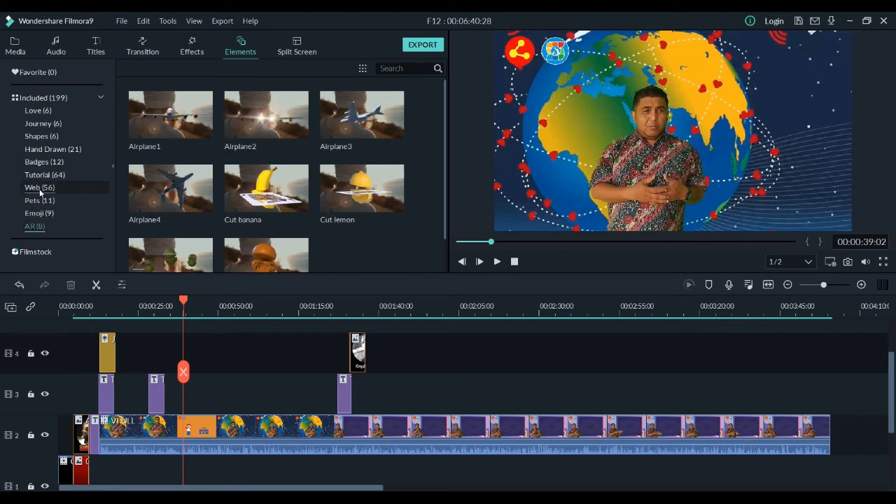
pyautogui.click(44, 126)
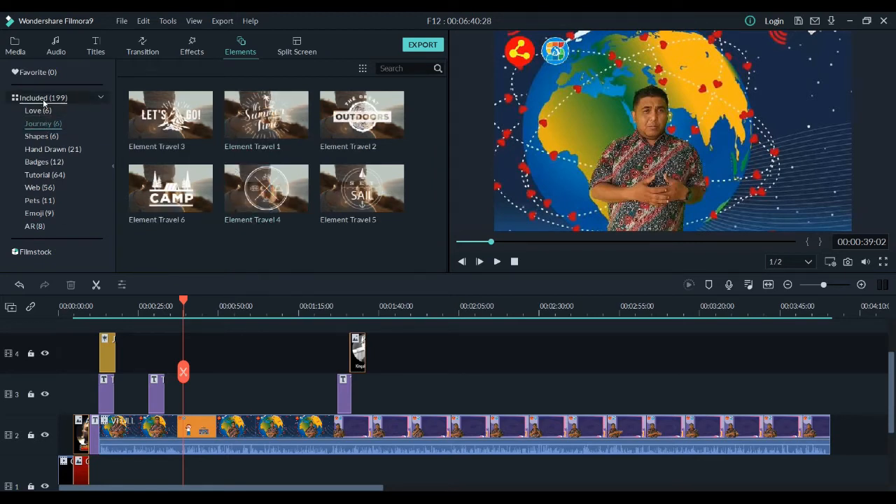
pyautogui.click(101, 97)
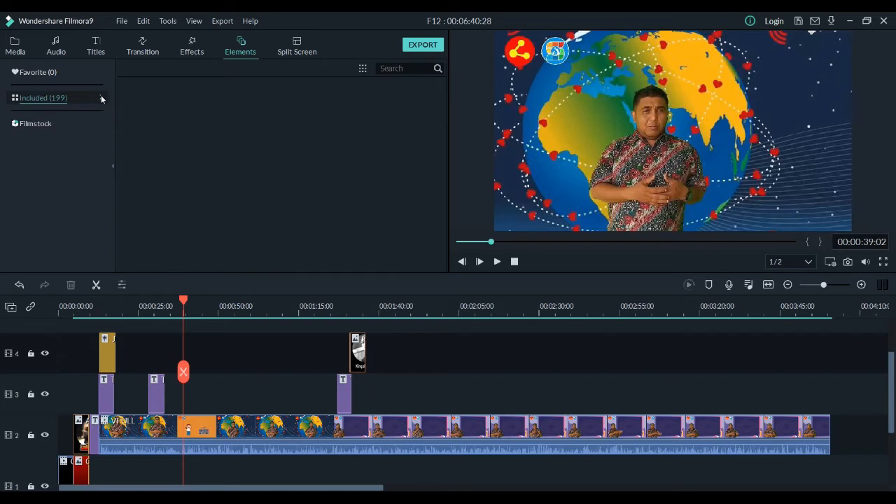
pyautogui.click(101, 98)
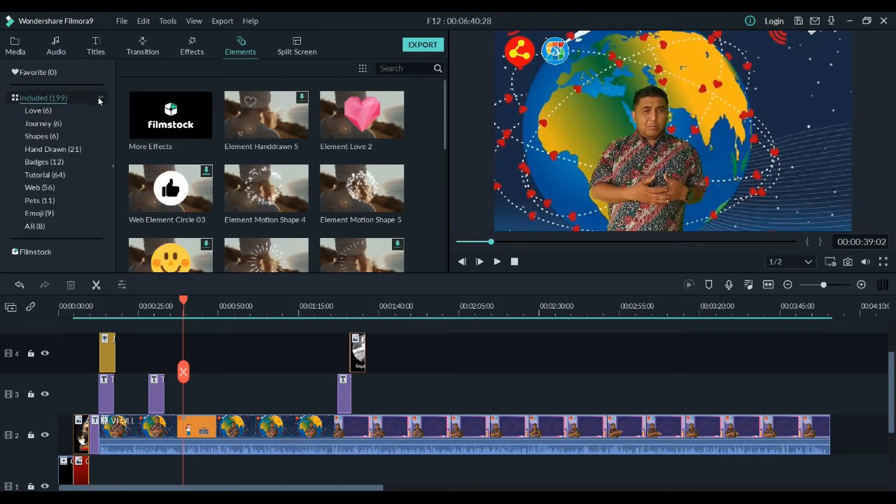
# Step: Add Element Handdrawn 20 from the Hand Drawn category to track 4 at 00:00:39:02
pyautogui.click(33, 150)
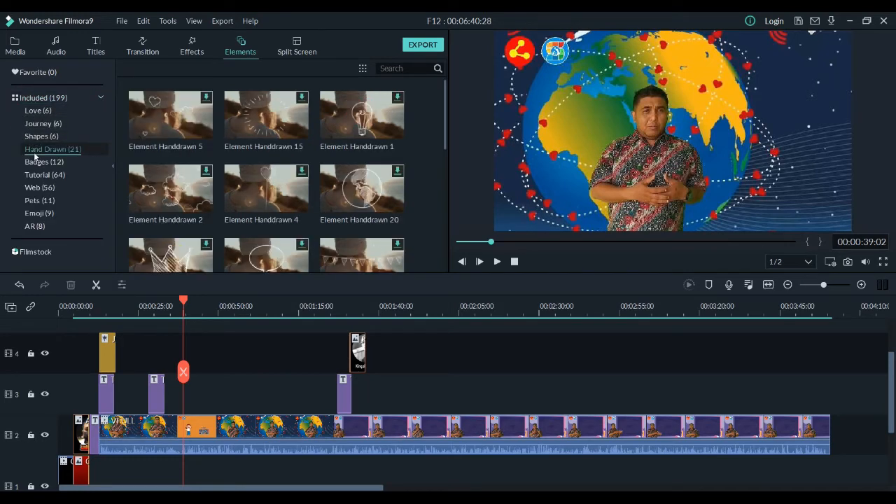
pyautogui.click(362, 187)
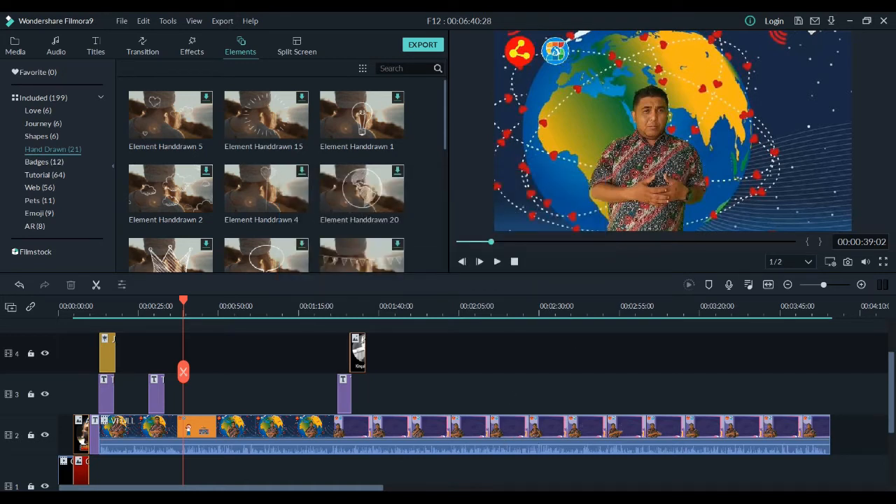
pyautogui.click(483, 353)
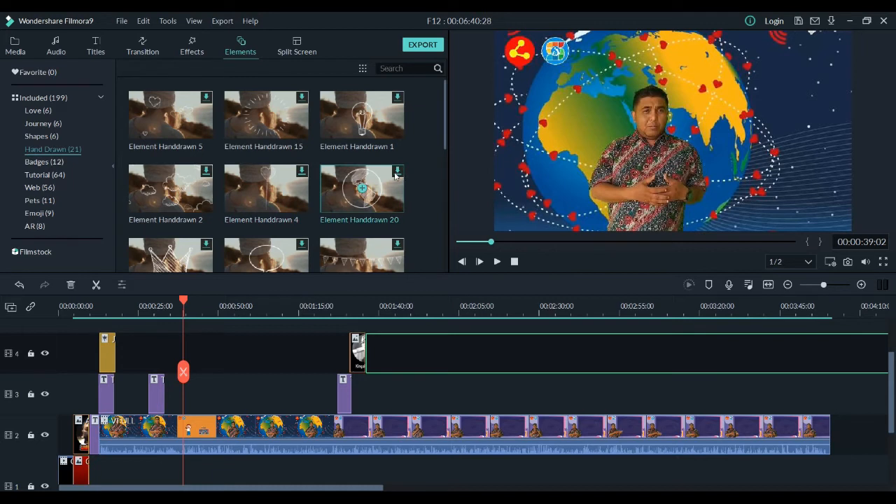
pyautogui.click(362, 188)
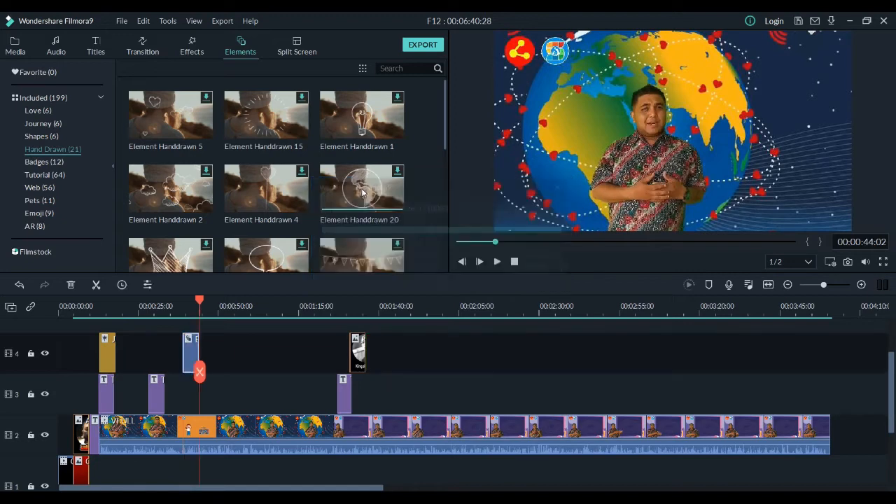
# Step: Preview the hand-drawn globe element up to about 00:00:40:16, shrink it and place it beside the presenter at the right of the frame
pyautogui.moveTo(201, 299); pyautogui.dragTo(185, 299)
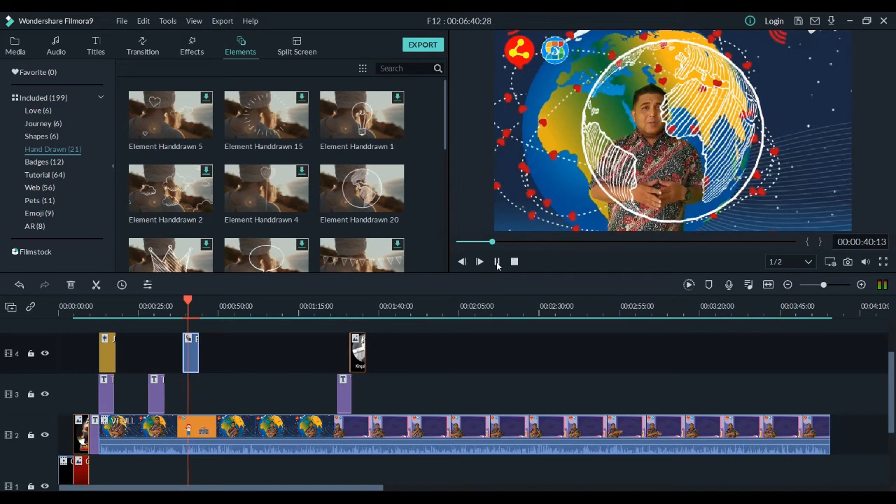
pyautogui.press('space')
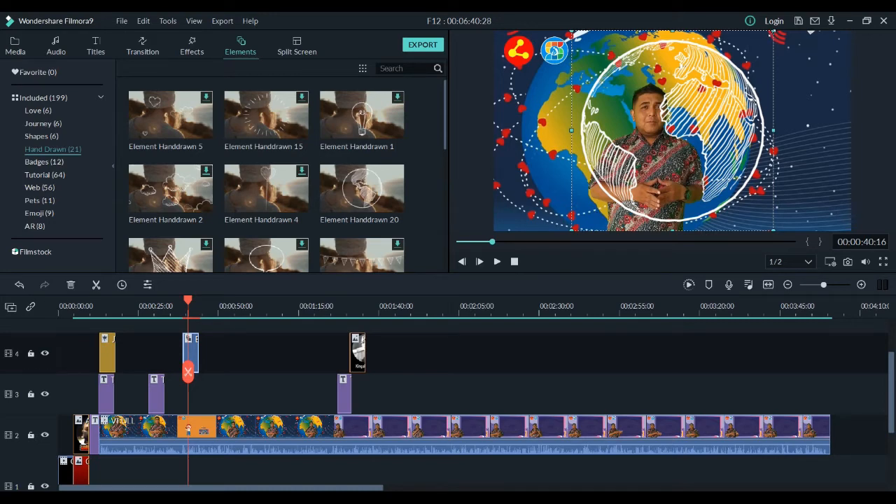
pyautogui.moveTo(773, 32); pyautogui.dragTo(684, 116)
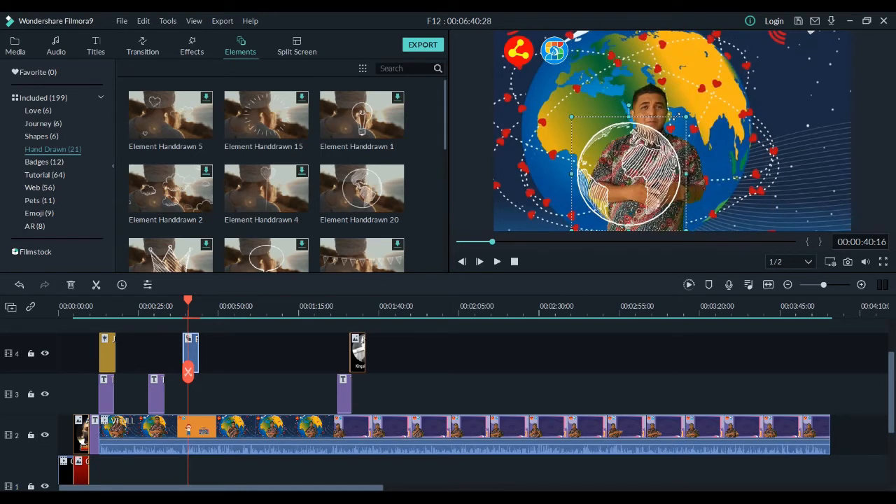
pyautogui.moveTo(585, 150)
pyautogui.mouseDown()
pyautogui.moveTo(530, 151)
pyautogui.moveTo(796, 82)
pyautogui.moveTo(755, 99)
pyautogui.mouseUp()
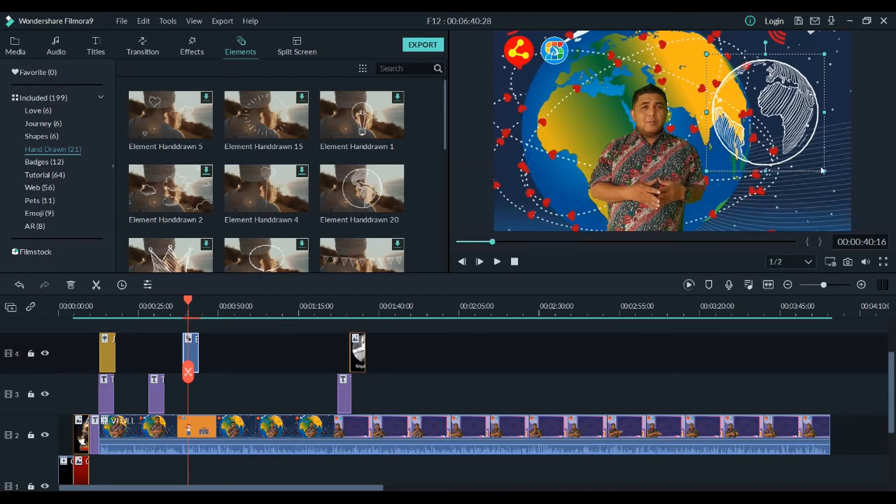
pyautogui.moveTo(821, 167); pyautogui.dragTo(831, 189)
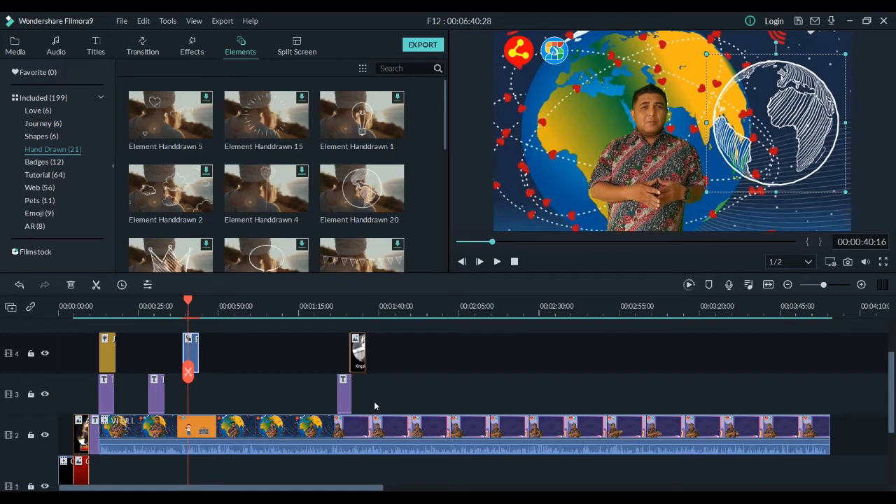
# Step: Review the color properties of the Handdrawn 20 clip on track 4 and apply the Boom! motion animation to it
pyautogui.doubleClick(193, 354)
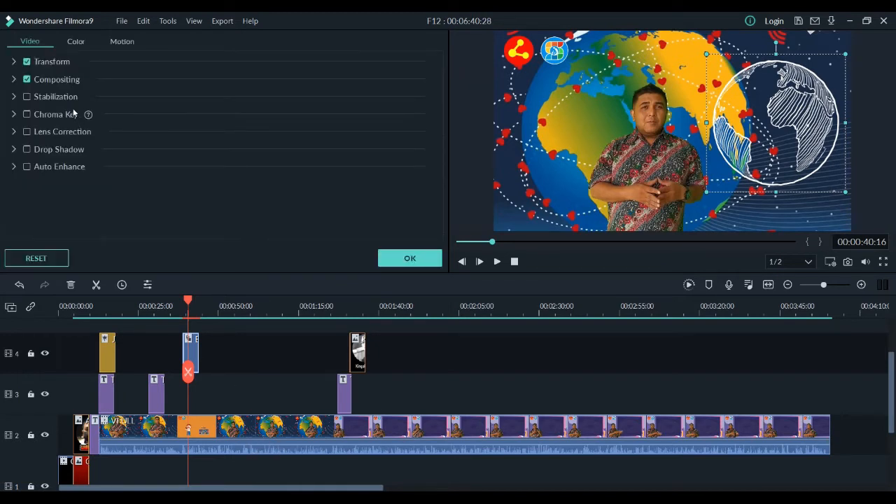
pyautogui.click(79, 42)
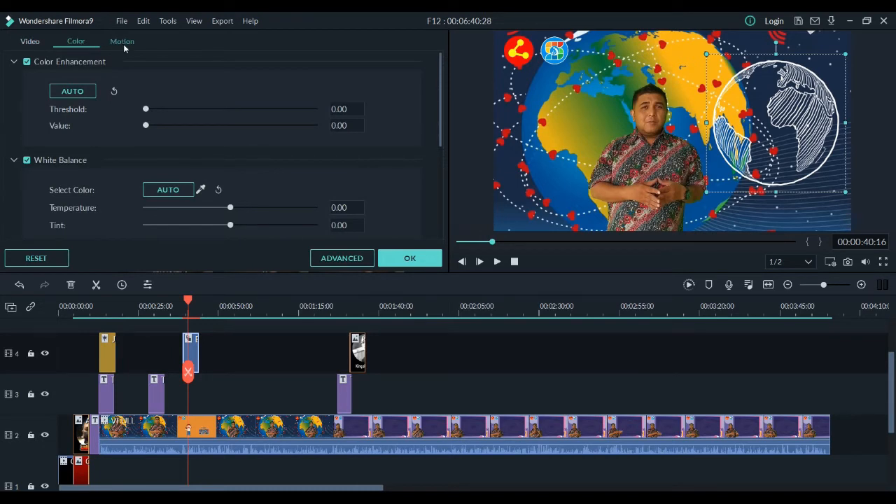
pyautogui.click(123, 44)
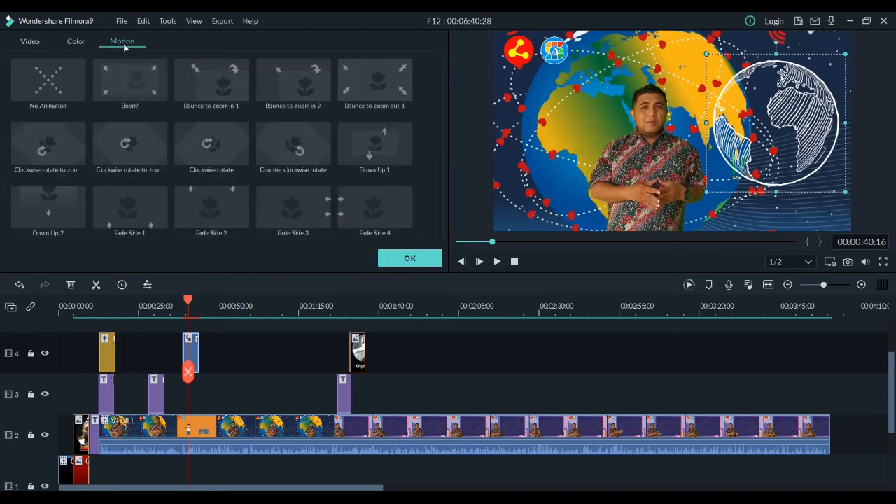
pyautogui.click(129, 89)
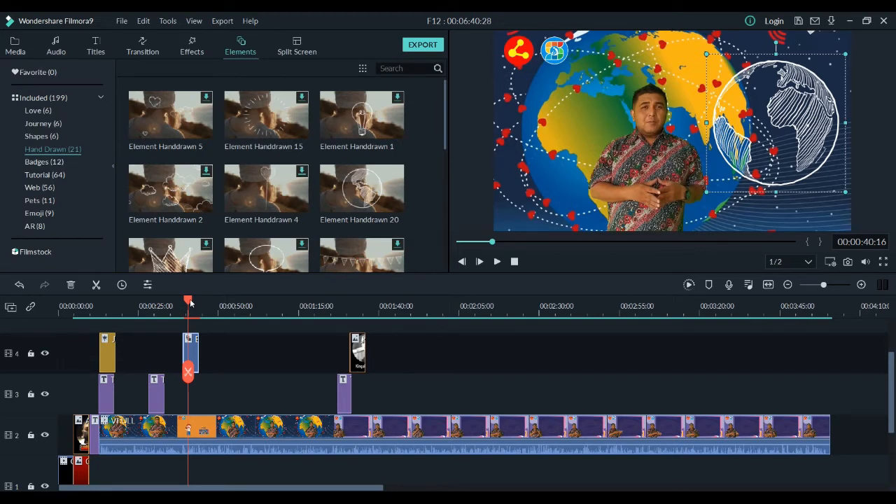
# Step: Play the Handdrawn 20 element from near its start, and check the transition task in the Tugas 6 list on the assignment web page
pyautogui.moveTo(189, 303); pyautogui.dragTo(186, 302)
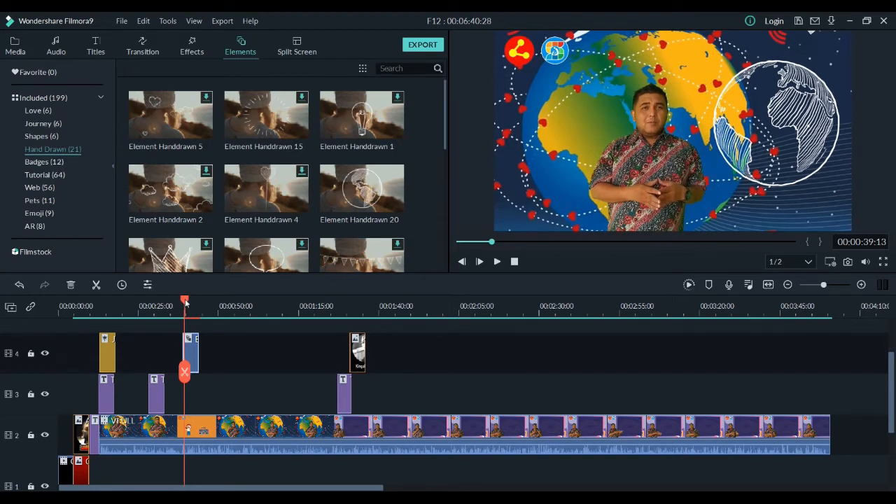
pyautogui.click(496, 262)
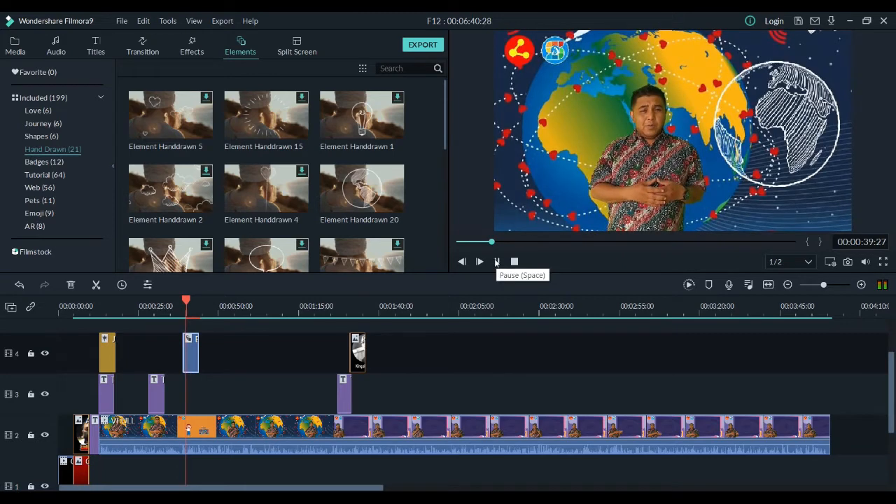
pyautogui.click(496, 262)
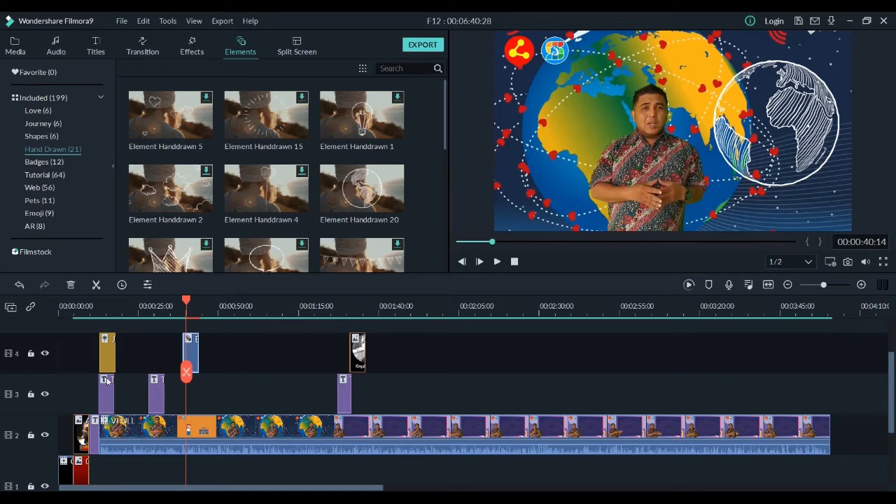
pyautogui.hotkey('alt', 'Tab')
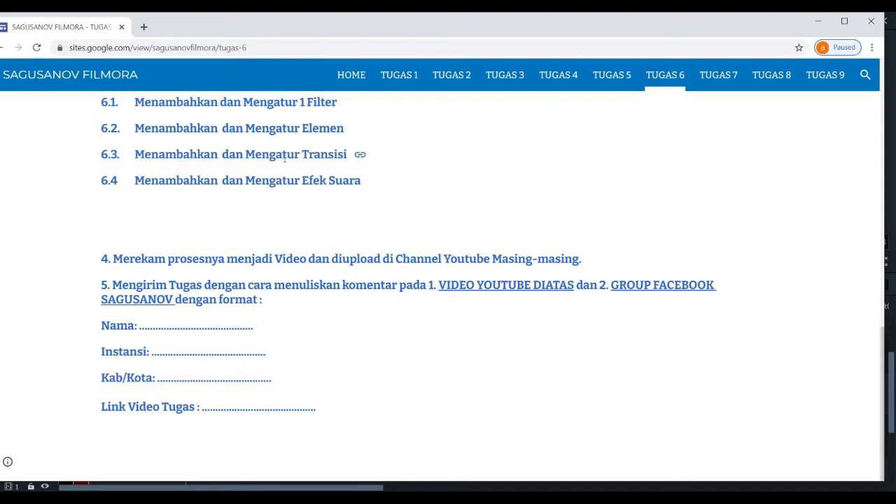
pyautogui.hotkey('alt', 'Tab')
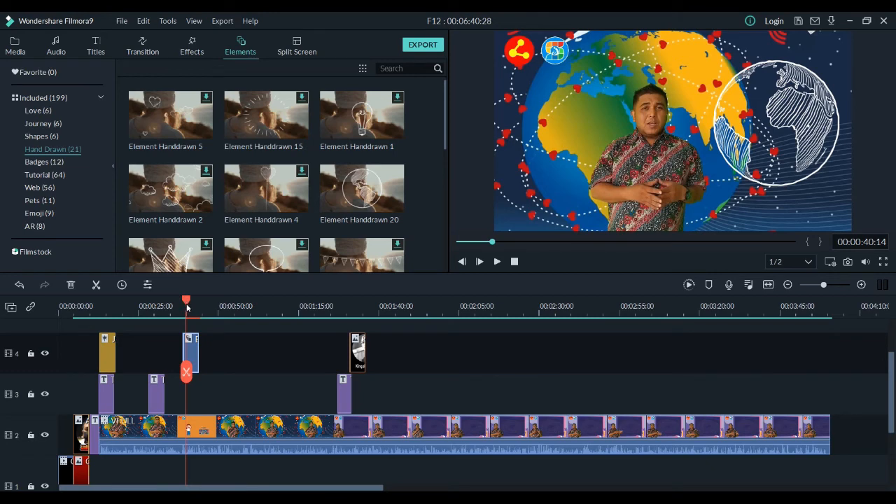
# Step: Move the playhead to 00:01:22:11 and add the Warp Zoom 3 transition to the selected hand-drawn element clip on track 4
pyautogui.moveTo(187, 303); pyautogui.dragTo(323, 316)
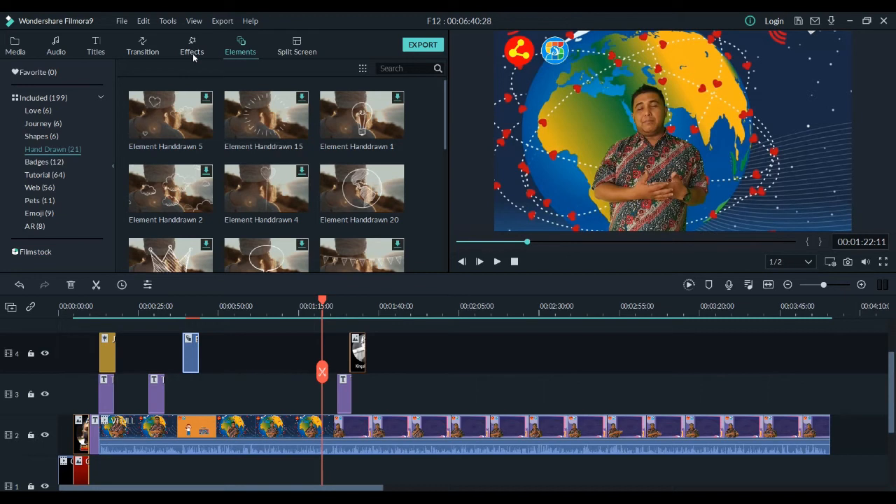
pyautogui.click(143, 47)
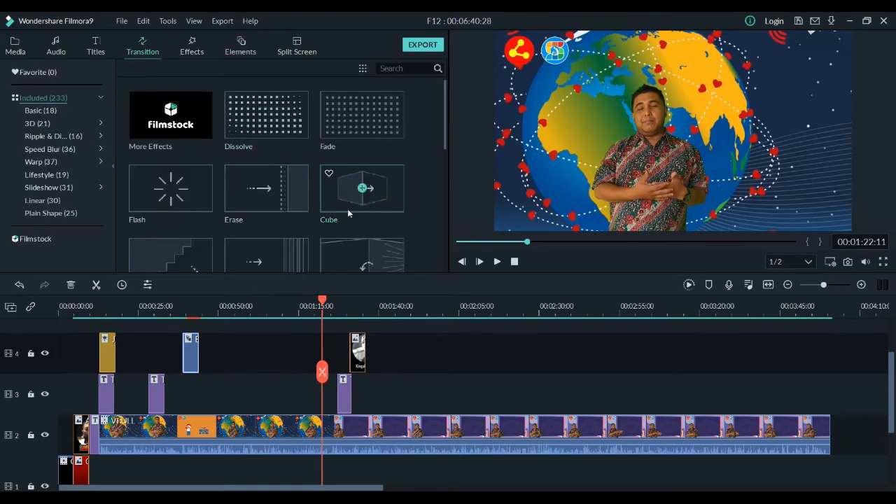
pyautogui.scroll(-10, 260, 192)
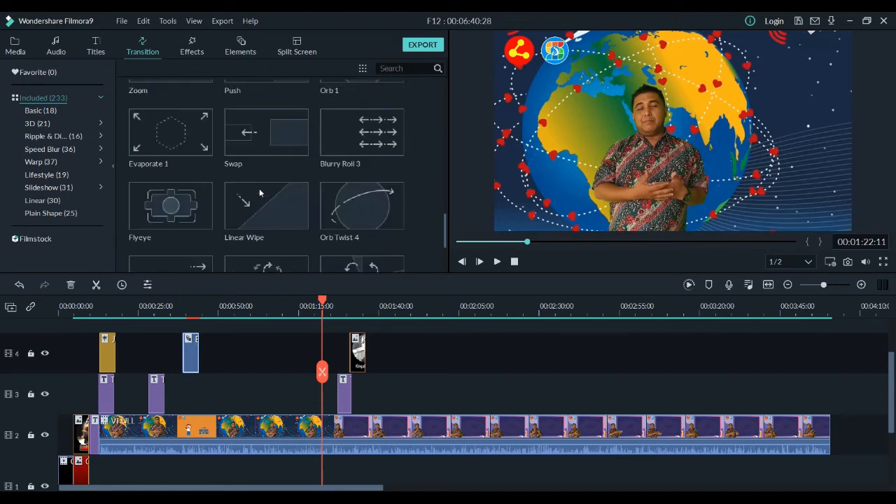
pyautogui.scroll(-3, 259, 188)
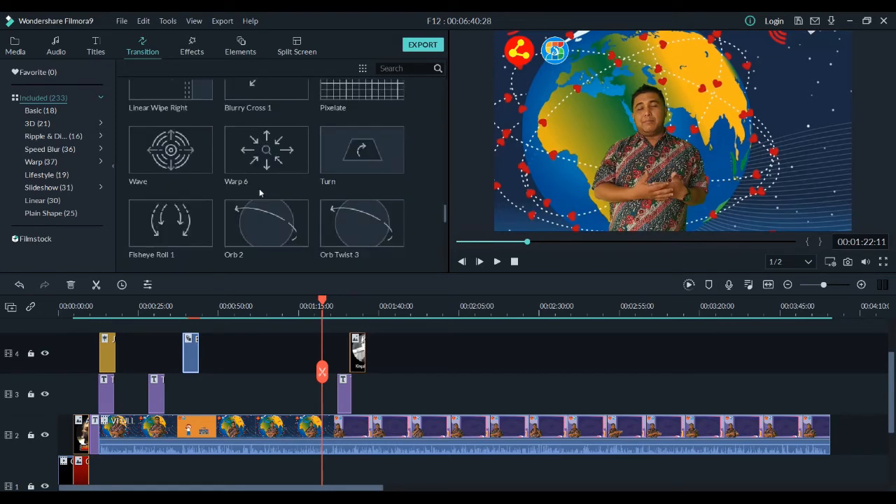
pyautogui.scroll(5, 259, 188)
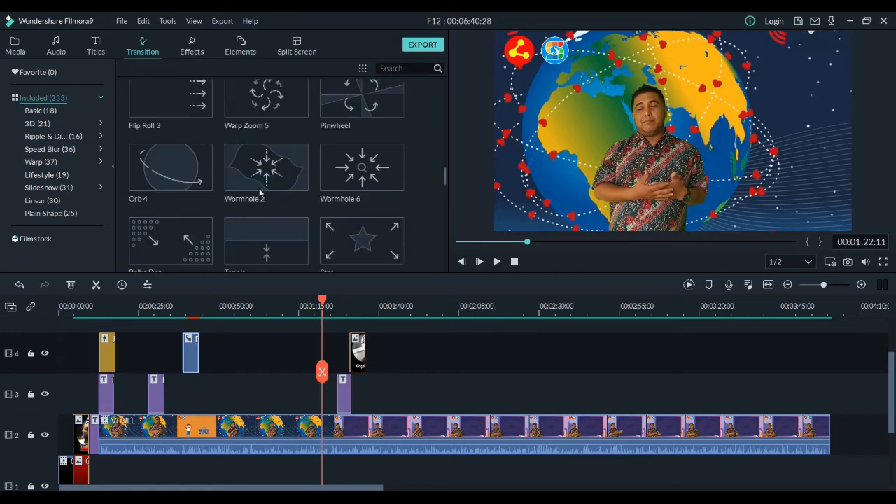
pyautogui.scroll(3, 273, 189)
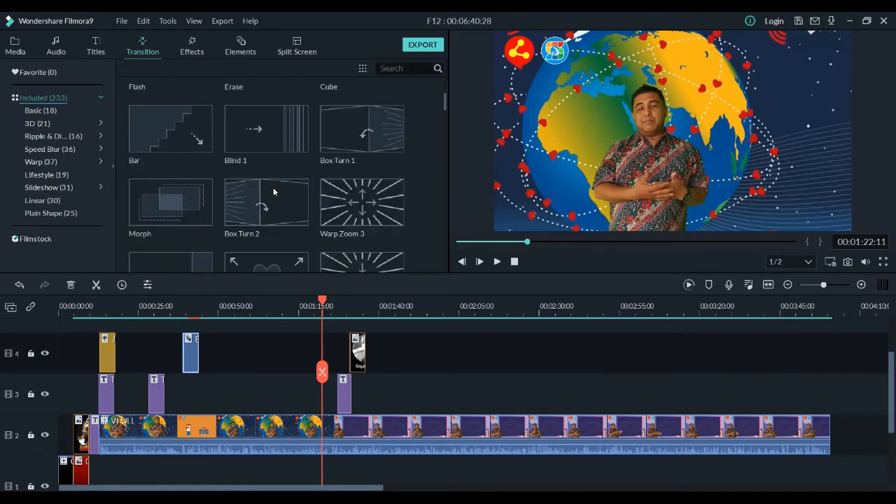
pyautogui.click(364, 205)
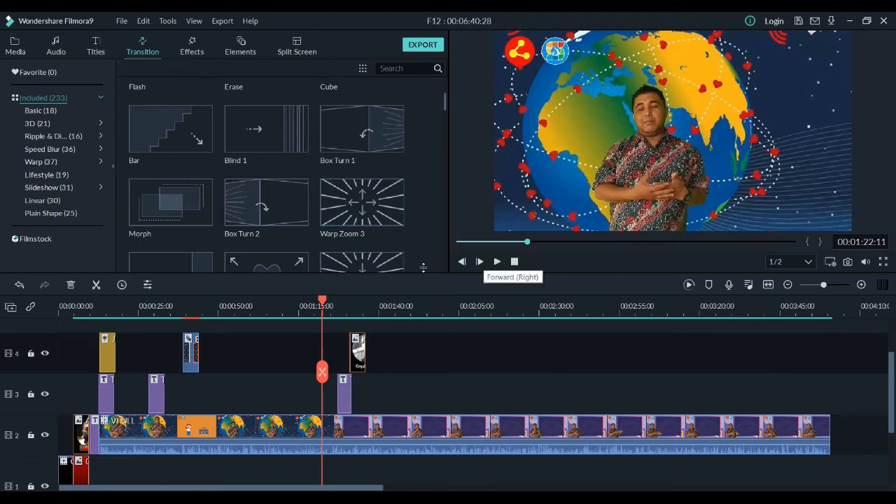
# Step: Add the Dissolve transition to the presenter clip on track 2 and play the background change around 00:01:24
pyautogui.moveTo(323, 300); pyautogui.dragTo(189, 317)
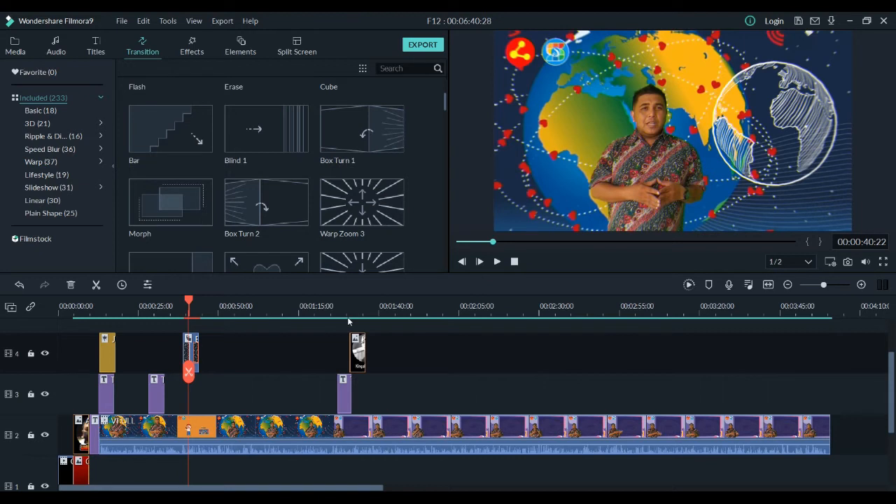
pyautogui.moveTo(191, 301); pyautogui.dragTo(330, 305)
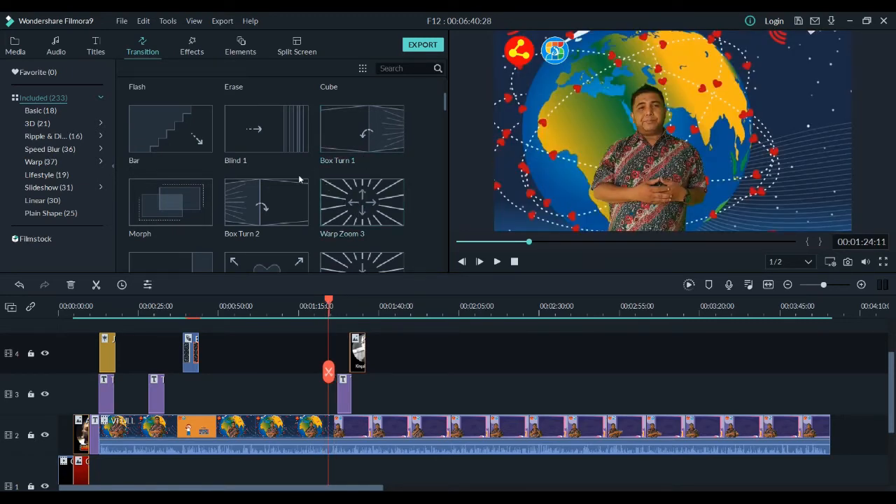
pyautogui.scroll(-2, 329, 203)
pyautogui.scroll(3, 354, 222)
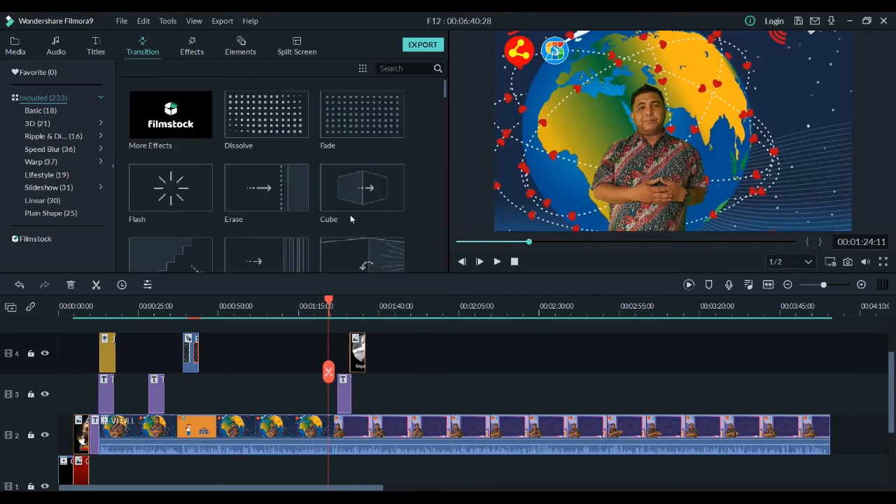
pyautogui.moveTo(266, 115); pyautogui.dragTo(300, 190)
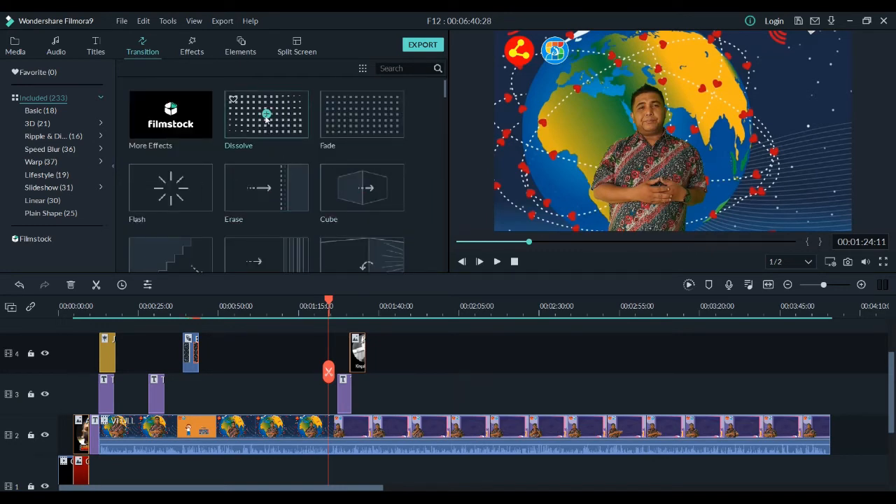
pyautogui.rightClick(266, 117)
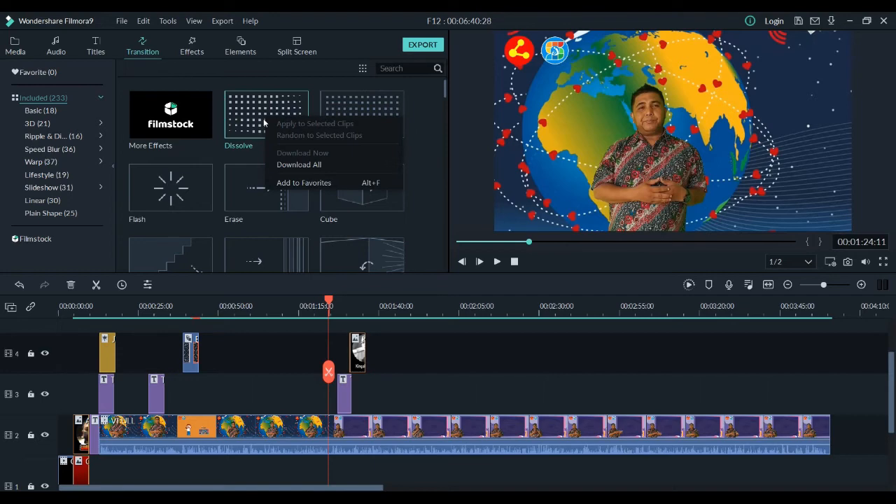
pyautogui.press('Escape')
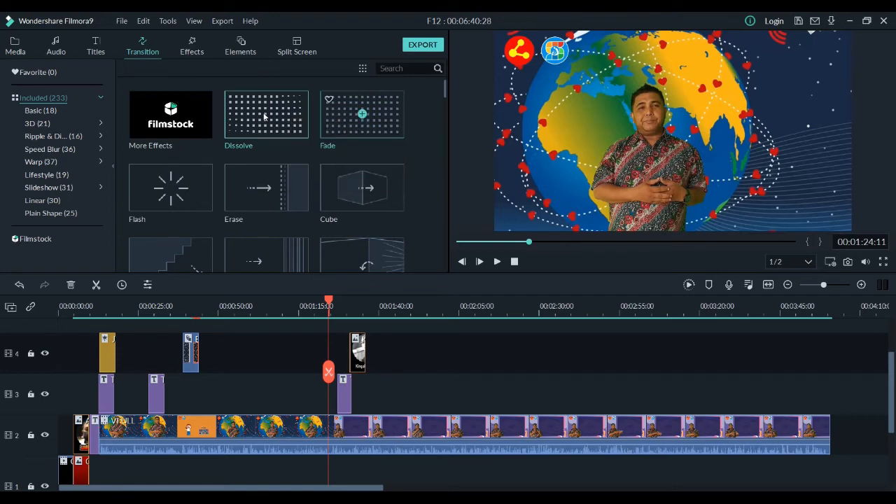
pyautogui.click(264, 116)
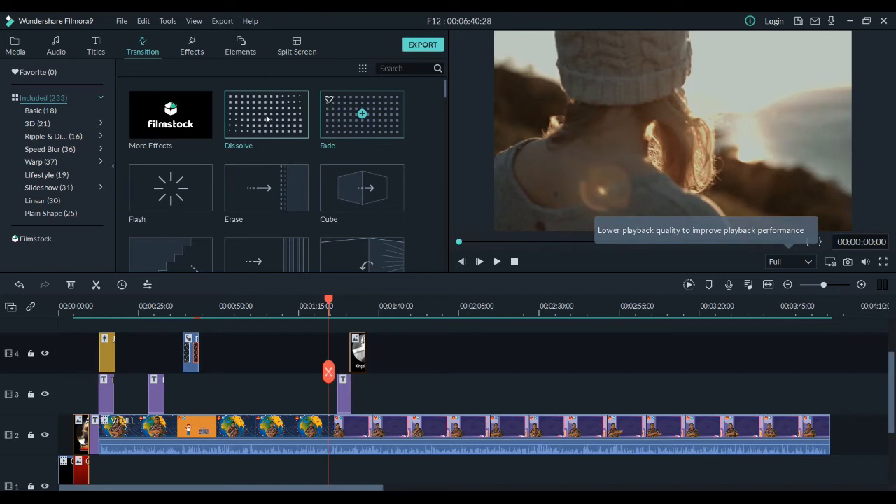
pyautogui.moveTo(267, 119); pyautogui.dragTo(324, 422)
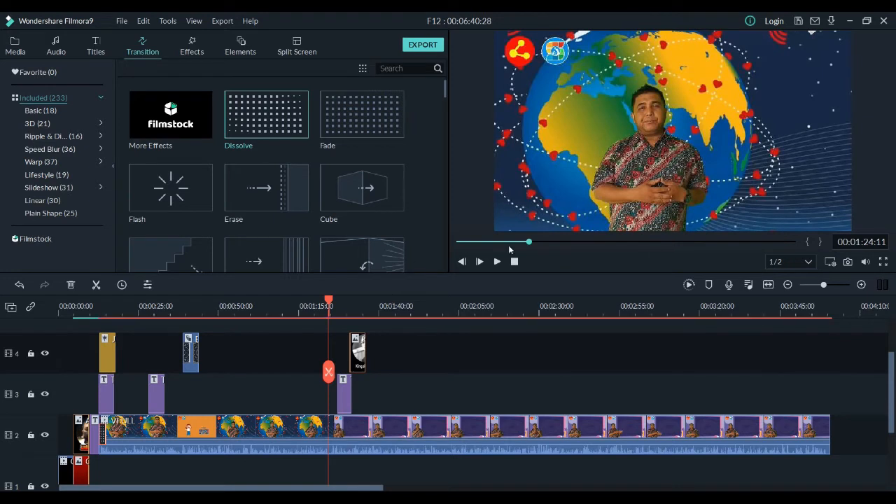
pyautogui.moveTo(329, 301); pyautogui.dragTo(320, 301)
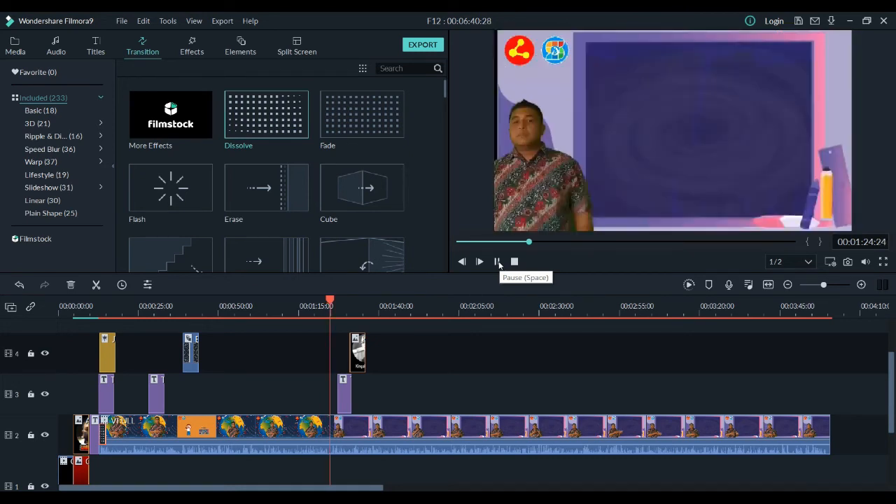
pyautogui.click(498, 262)
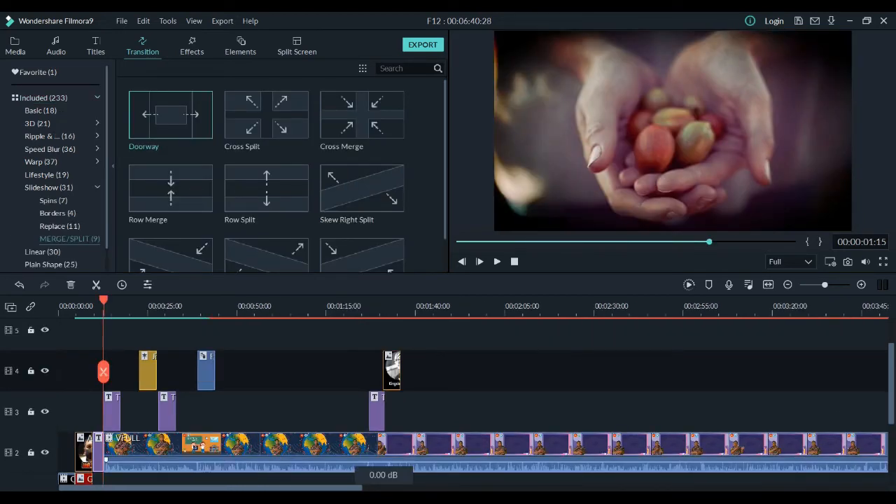
# Step: Add the Doorway transition between the title and the VFULL clip on track 2 and extend it back over the title
pyautogui.moveTo(168, 119)
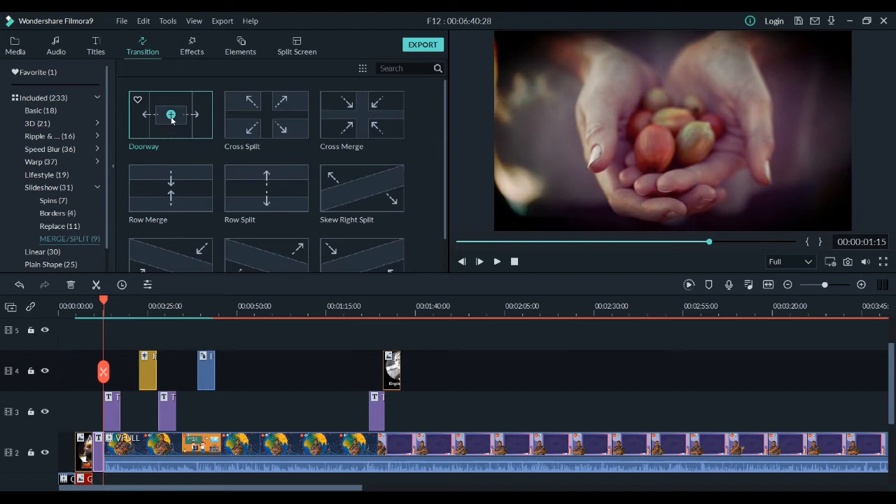
pyautogui.click(172, 120)
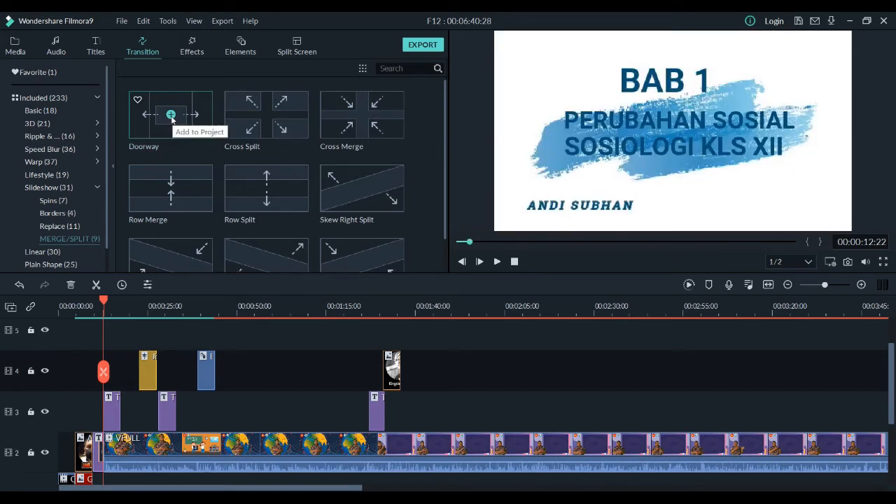
pyautogui.rightClick(170, 119)
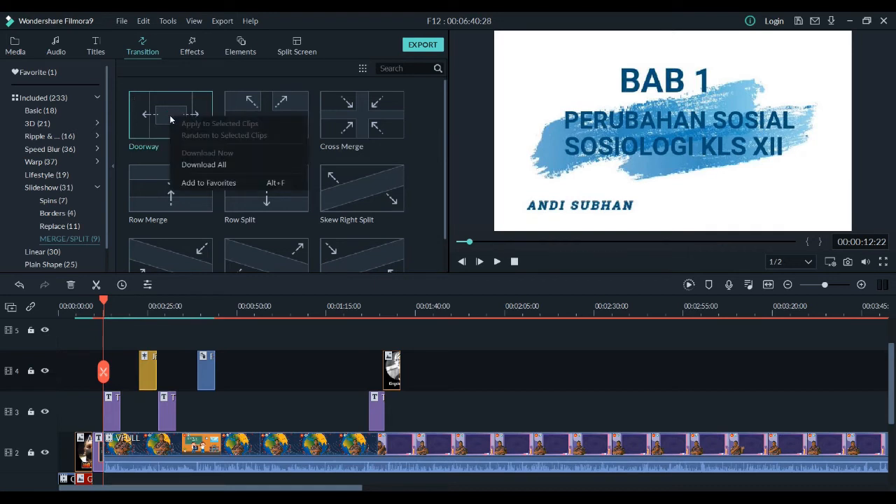
pyautogui.click(229, 283)
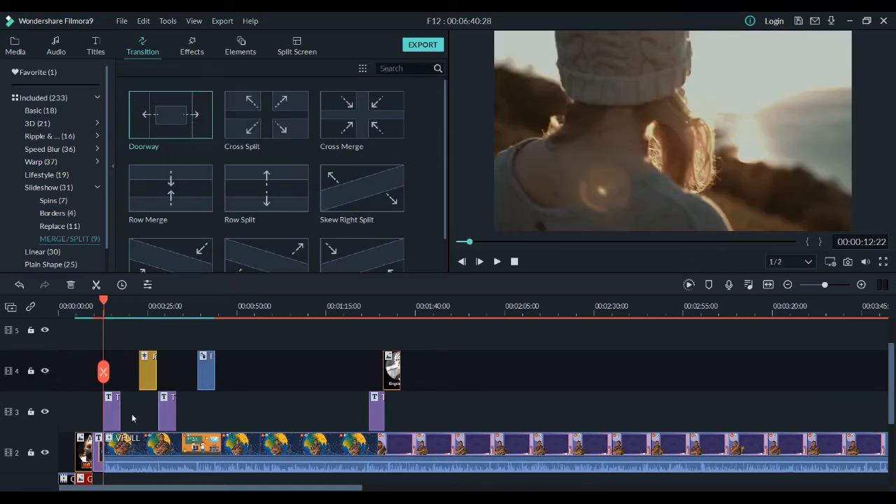
pyautogui.moveTo(100, 452); pyautogui.dragTo(90, 454)
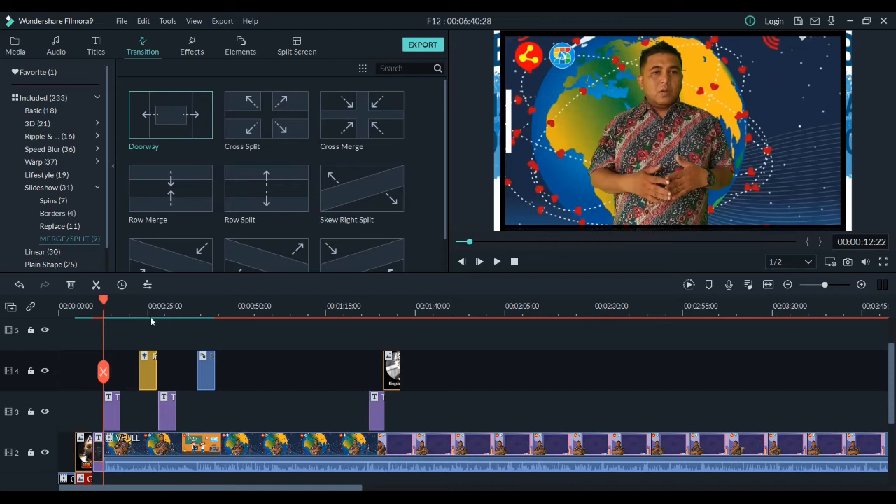
# Step: Play the Doorway transition from 00:00:09:04 through the presenter's opening caption at 00:00:15:24
pyautogui.moveTo(105, 301); pyautogui.dragTo(98, 301)
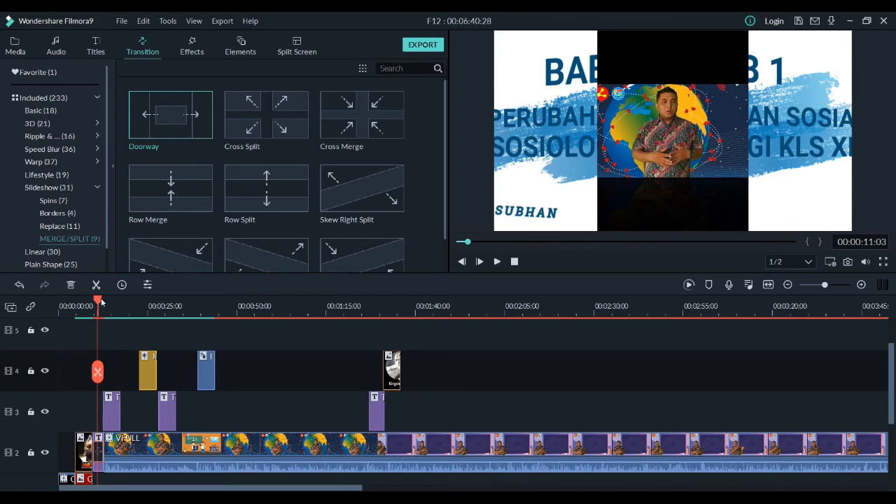
pyautogui.moveTo(102, 301); pyautogui.dragTo(90, 302)
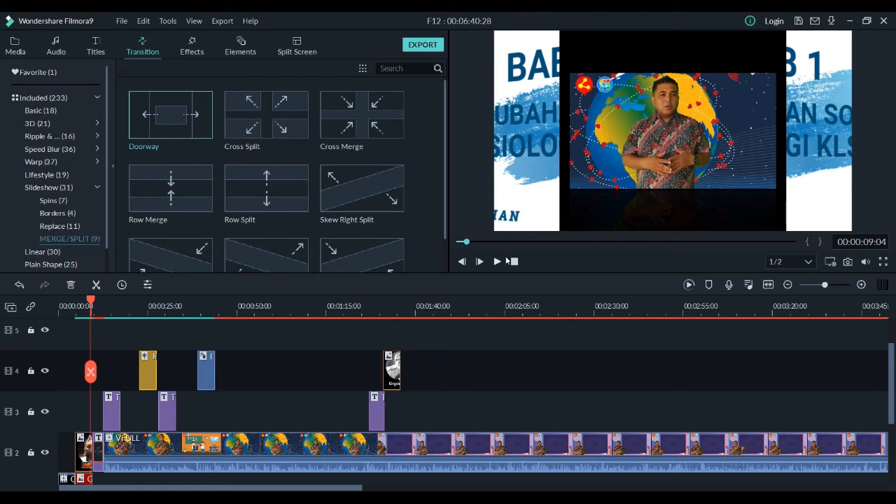
pyautogui.click(496, 262)
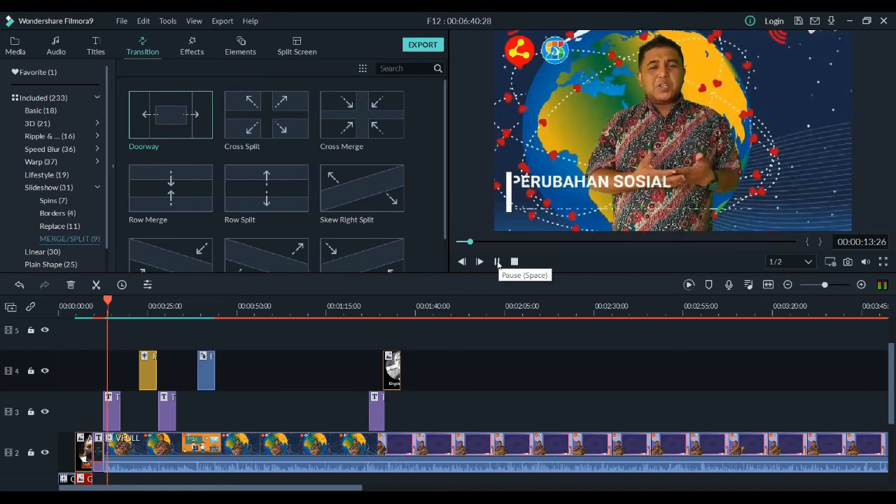
pyautogui.click(497, 262)
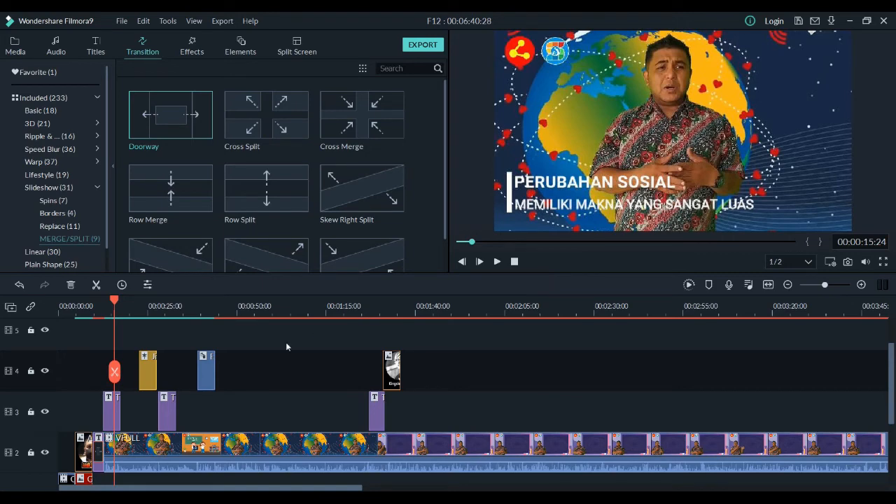
# Step: Select the gap before the music on audio track 1, return to 00:00:00:00 and browse the audio library to the Sound Effect category
pyautogui.scroll(-1, 285, 343)
pyautogui.scroll(-3, 285, 346)
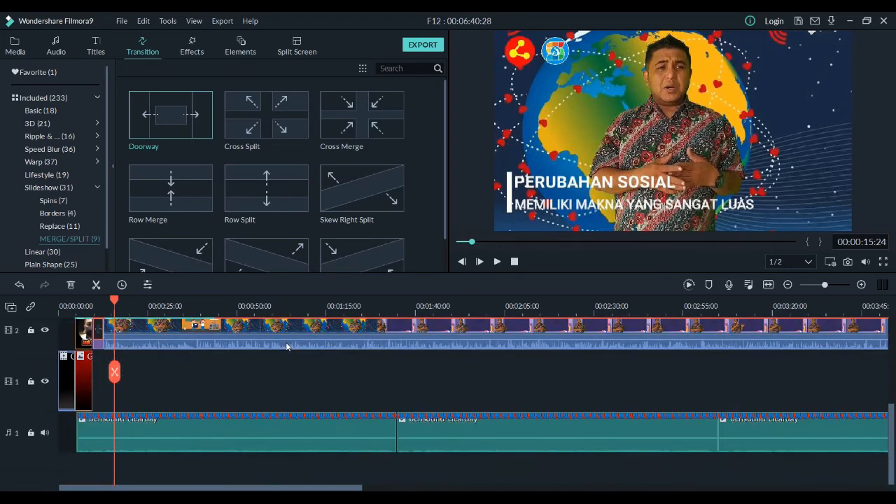
pyautogui.click(61, 431)
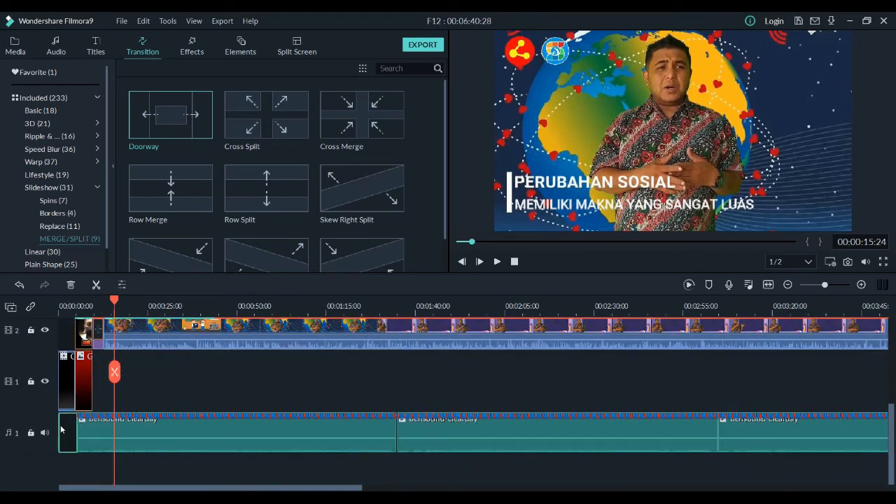
pyautogui.moveTo(114, 299); pyautogui.dragTo(46, 311)
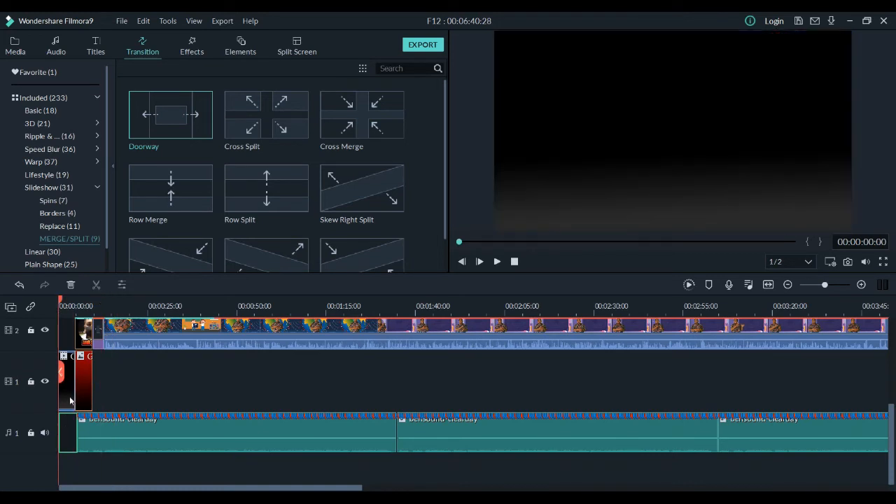
pyautogui.click(55, 47)
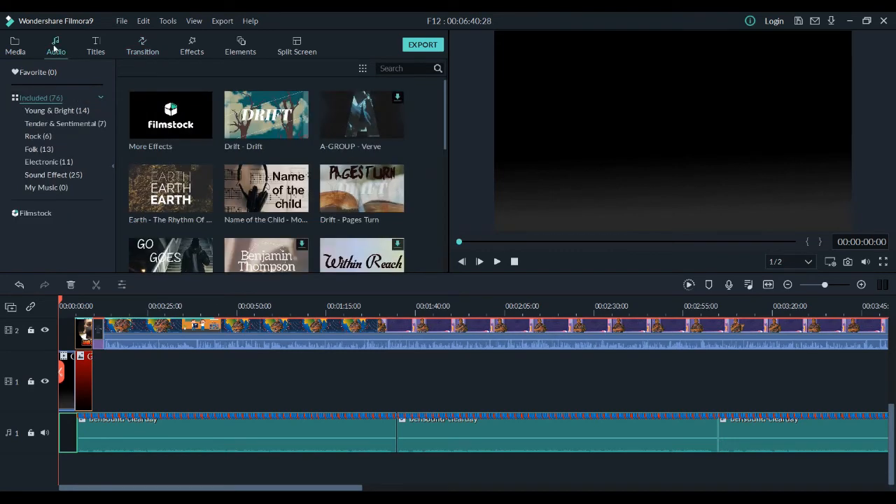
pyautogui.click(47, 110)
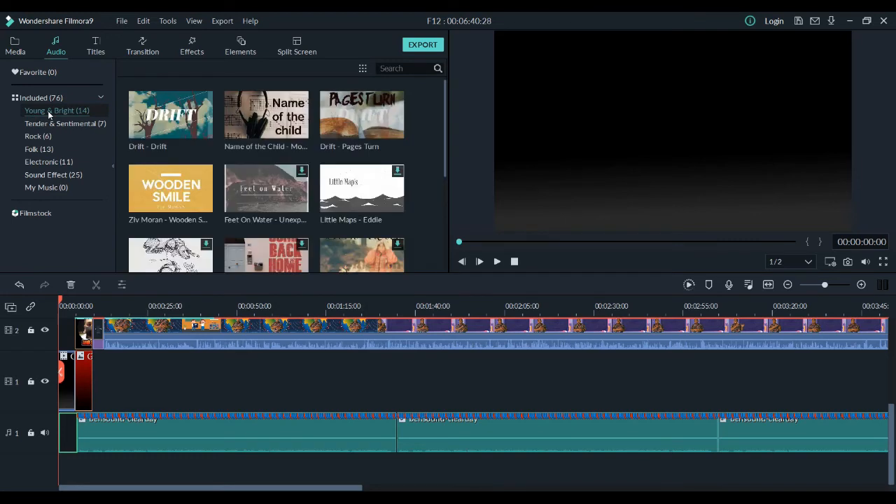
pyautogui.click(47, 121)
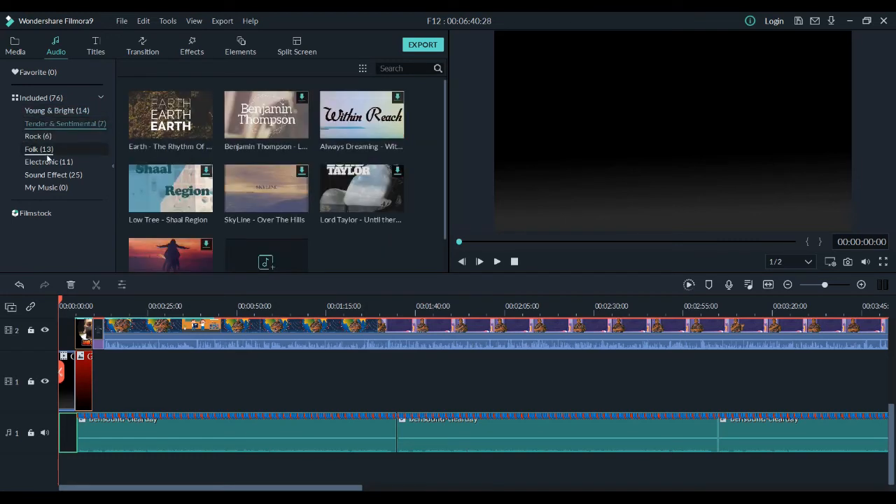
pyautogui.click(46, 175)
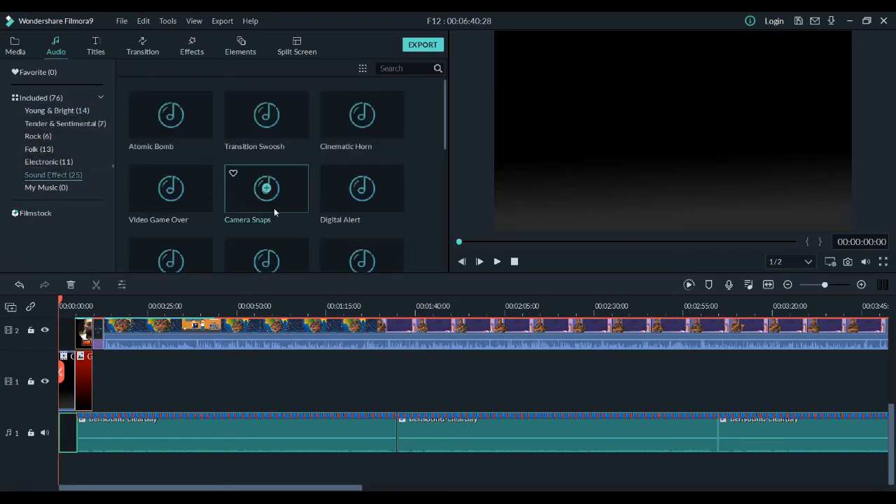
# Step: Select the opening countdown clip on track 1, play its first seconds and return the playhead to the start
pyautogui.click(64, 385)
pyautogui.scroll(3, 175, 357)
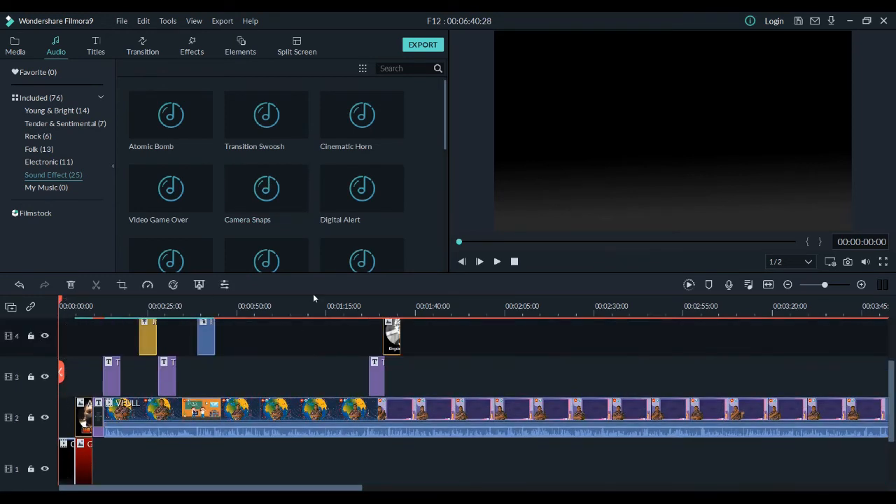
pyautogui.click(495, 262)
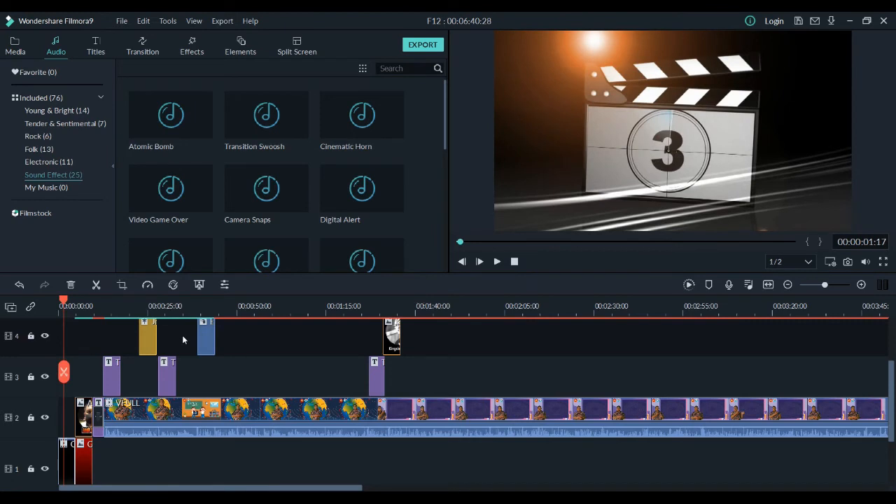
pyautogui.moveTo(65, 301); pyautogui.dragTo(58, 301)
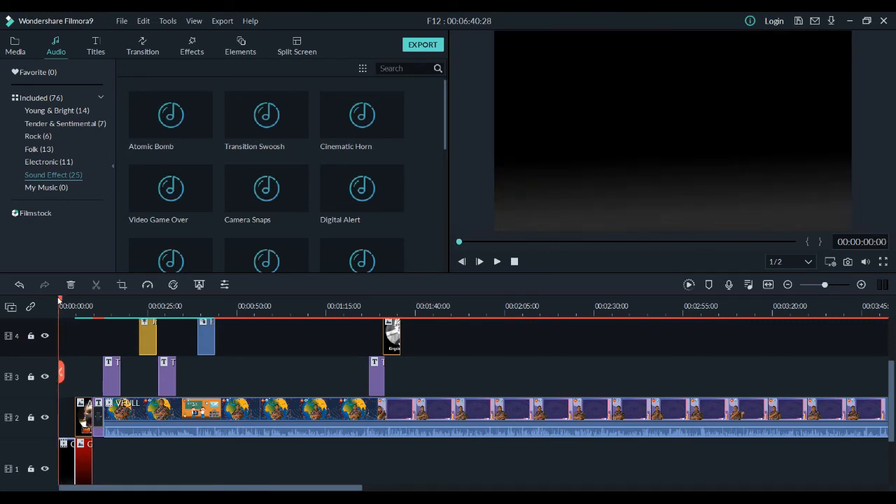
# Step: Add the Camera Snaps sound effect to the gap at the start of audio track 1
pyautogui.scroll(-3, 68, 333)
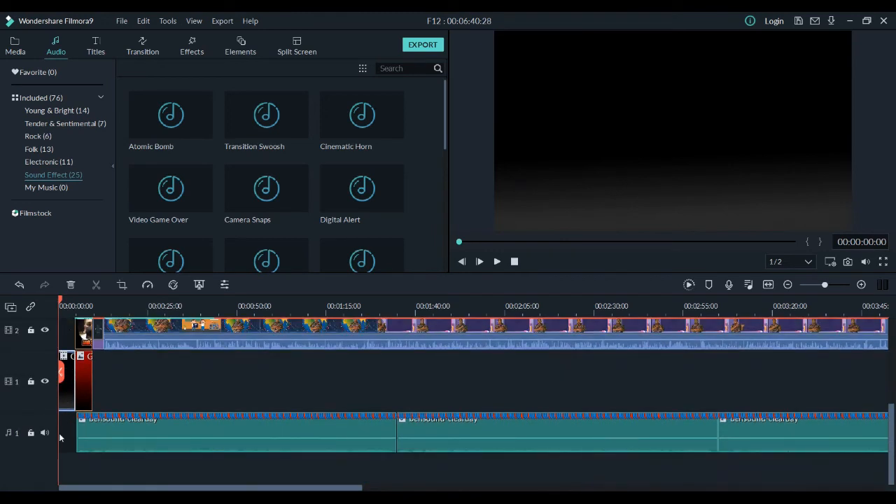
pyautogui.click(65, 432)
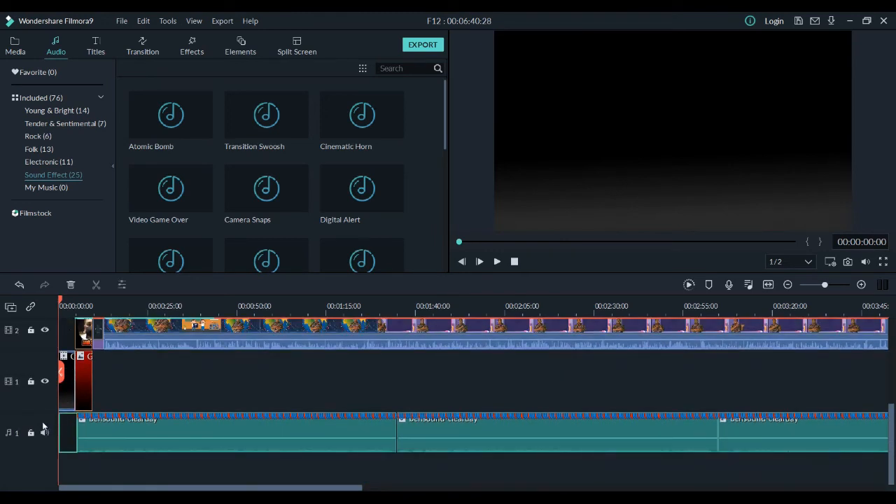
pyautogui.click(266, 189)
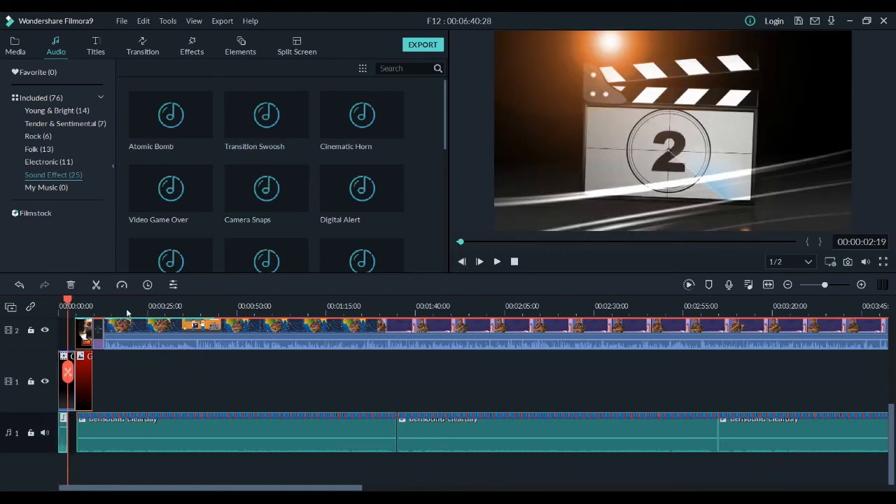
# Step: Play the countdown opening with its sound effect from the start, then return to 00:00:00:00 and check the sound effect clip's volume line
pyautogui.moveTo(68, 301); pyautogui.dragTo(58, 301)
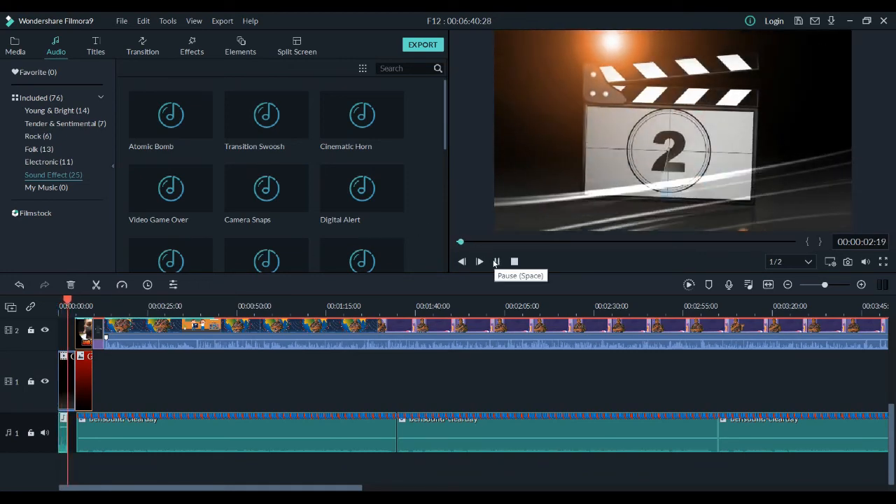
pyautogui.click(494, 263)
pyautogui.press('space')
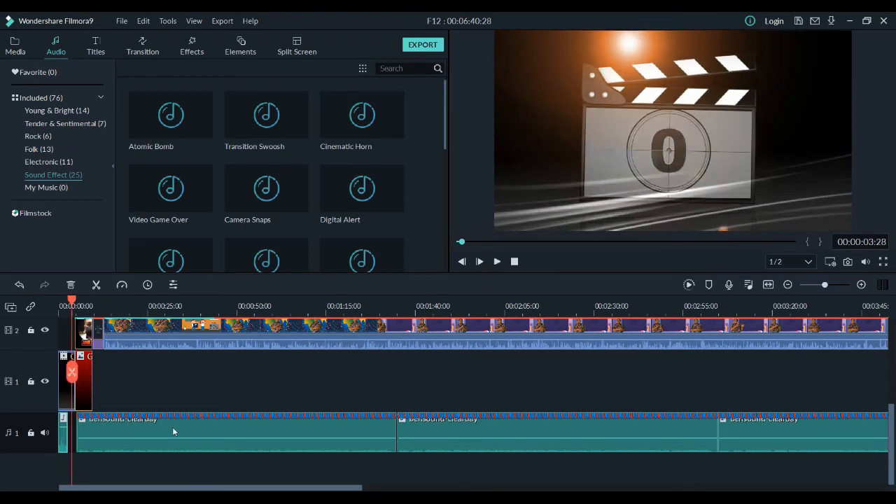
pyautogui.click(60, 304)
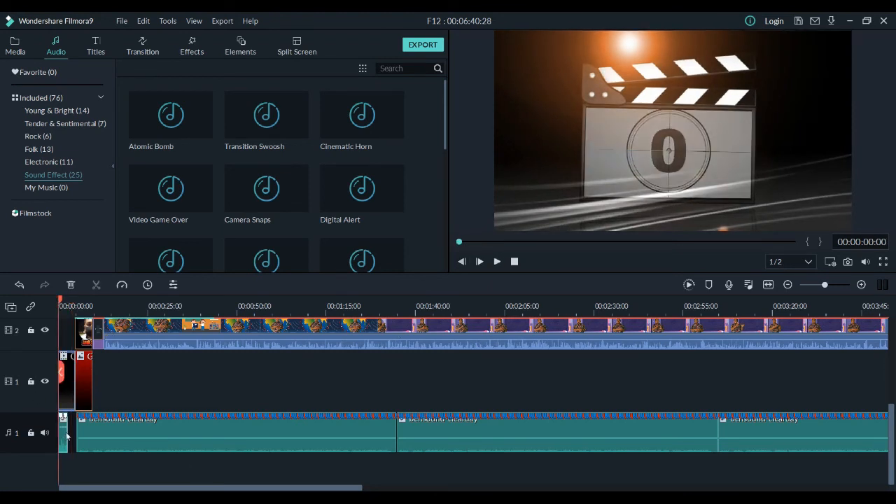
pyautogui.moveTo(65, 428)
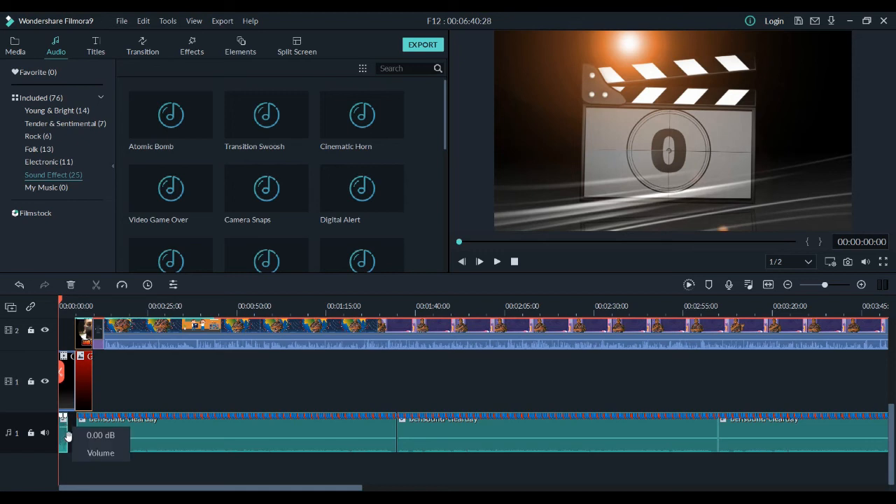
pyautogui.click(67, 434)
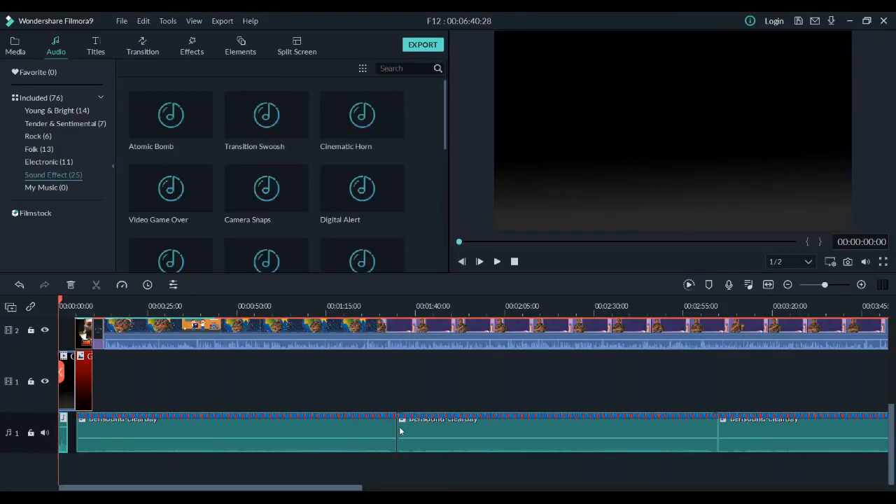
# Step: Check the volume, fade, pitch, equalizer and denoise settings of the sound effect clip at the start of audio track 1
pyautogui.scroll(1, 63, 439)
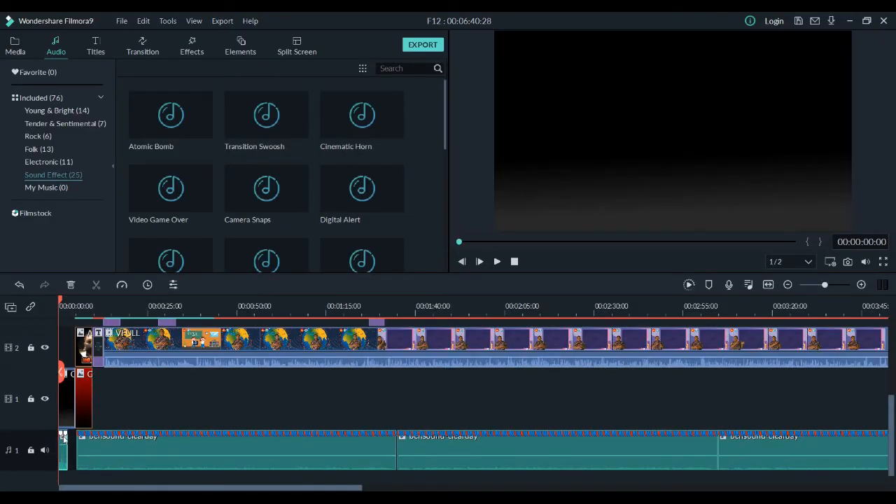
pyautogui.moveTo(64, 449)
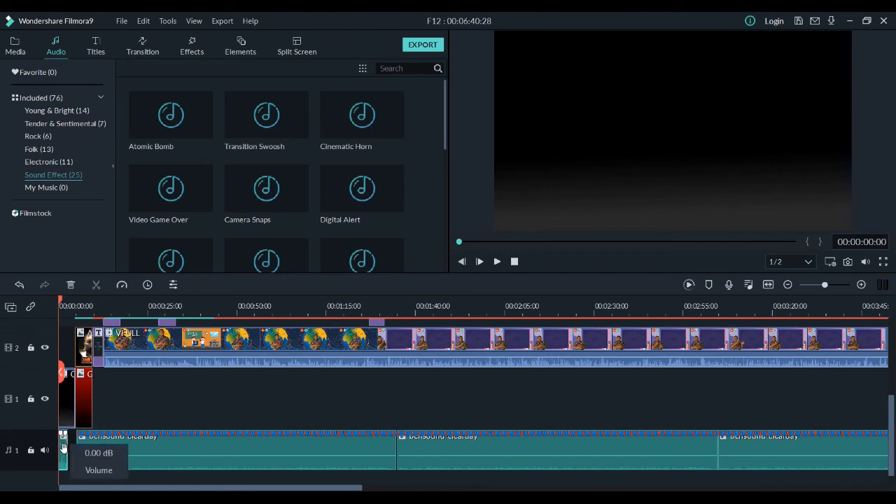
pyautogui.doubleClick(62, 444)
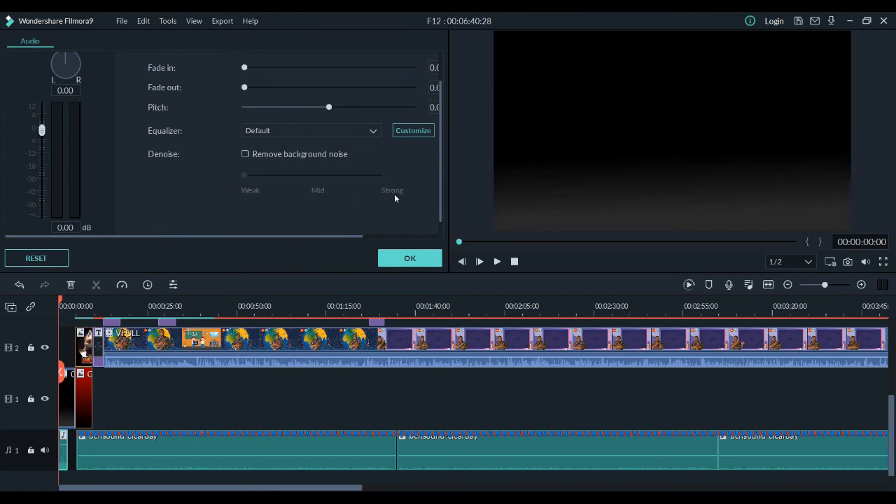
pyautogui.click(66, 227)
pyautogui.scroll(1, 153, 153)
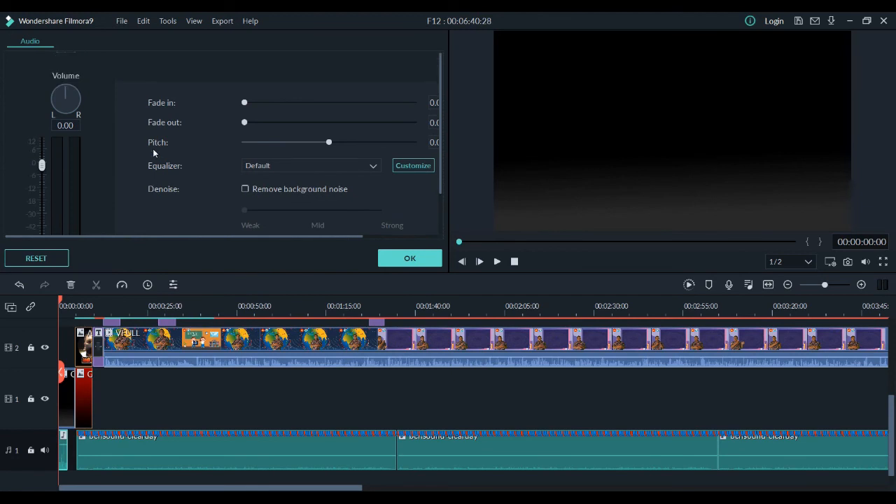
pyautogui.click(392, 259)
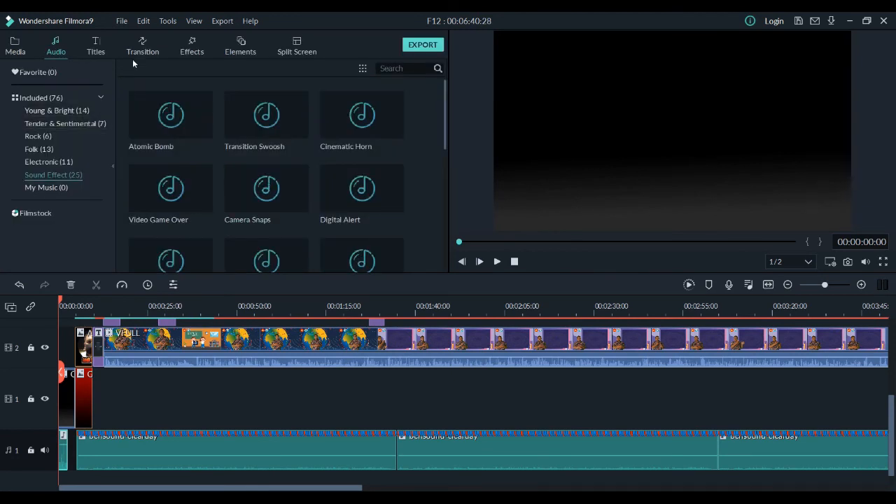
# Step: Try to copy the opening sound effect clip and paste it into the gap before the music on audio track 1
pyautogui.rightClick(66, 457)
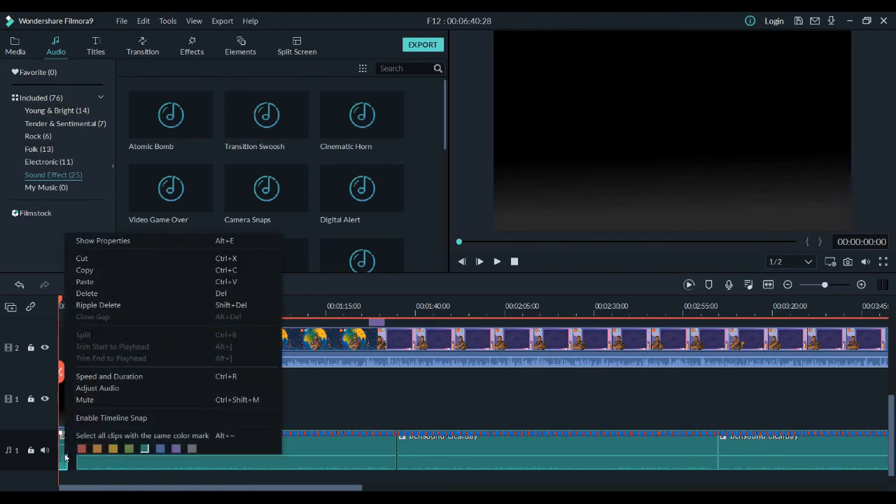
pyautogui.click(122, 271)
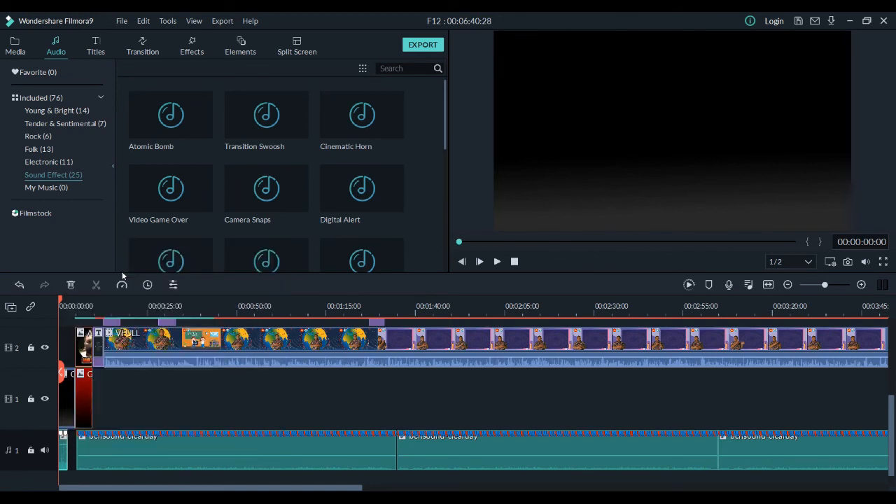
pyautogui.click(72, 446)
pyautogui.rightClick(72, 446)
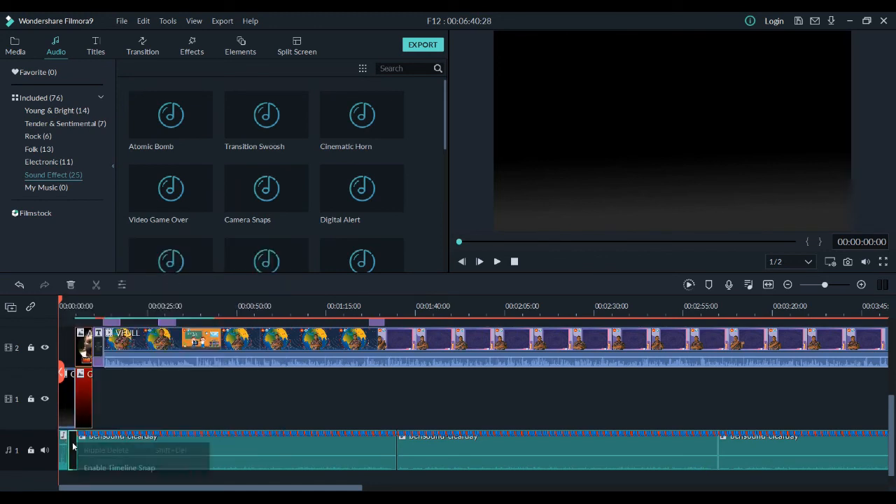
pyautogui.click(73, 446)
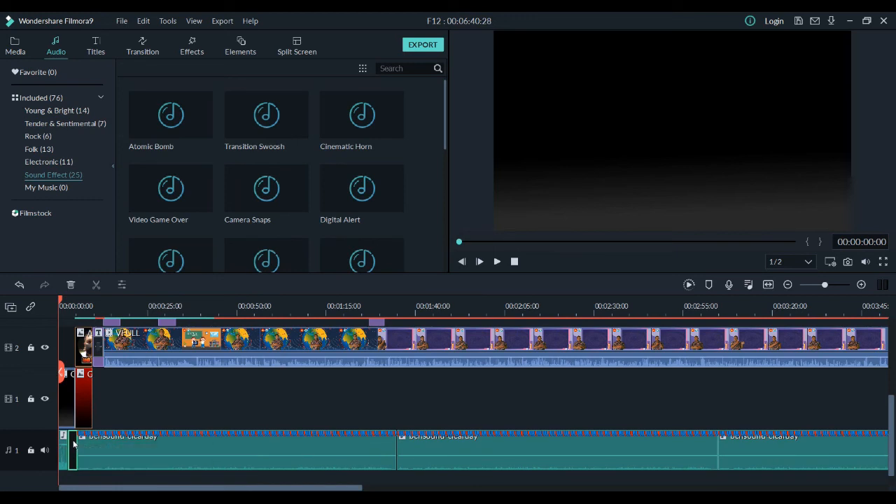
pyautogui.rightClick(68, 450)
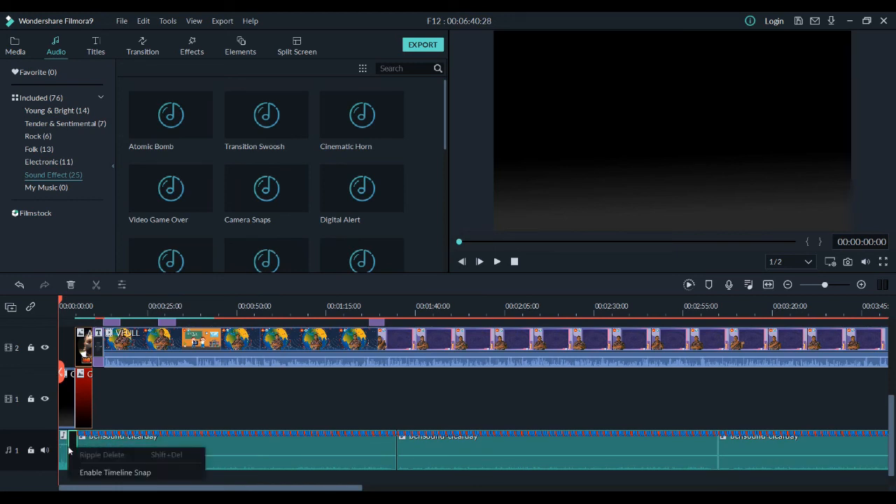
pyautogui.click(60, 445)
pyautogui.rightClick(68, 440)
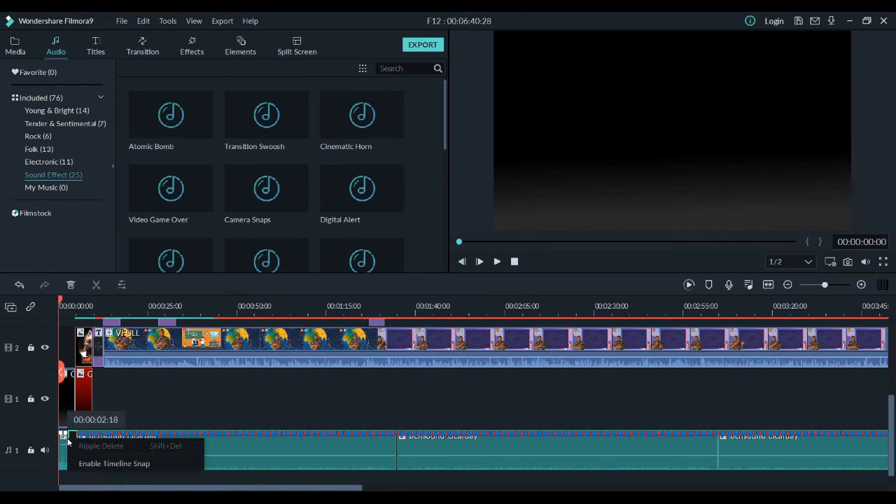
pyautogui.click(38, 424)
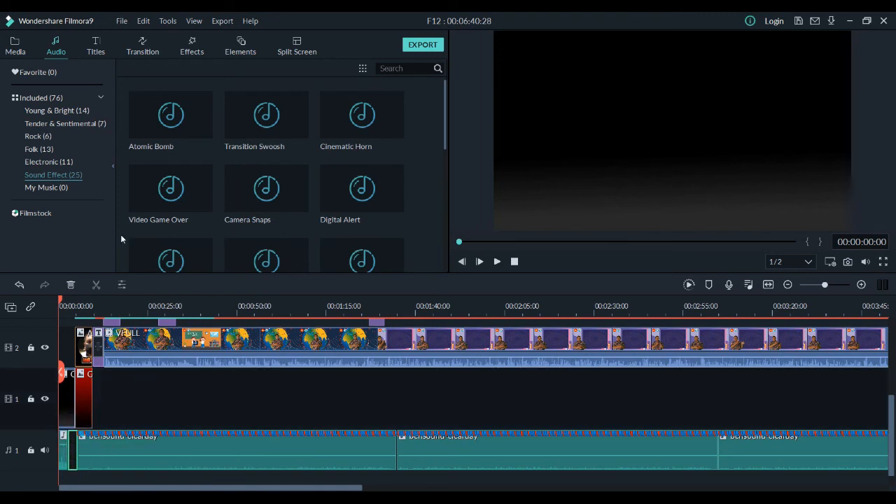
# Step: Play the opening from the start through to the photo clip, pause, and return the playhead to 00:00:00:00
pyautogui.click(498, 142)
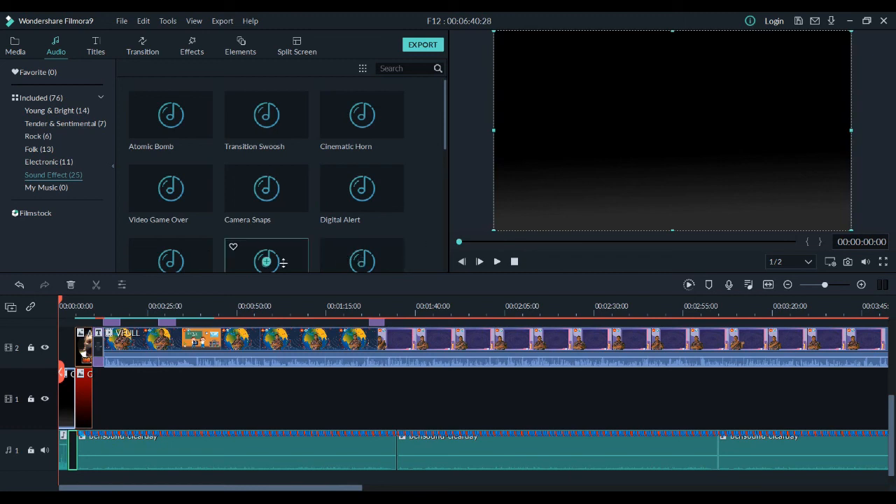
pyautogui.click(498, 262)
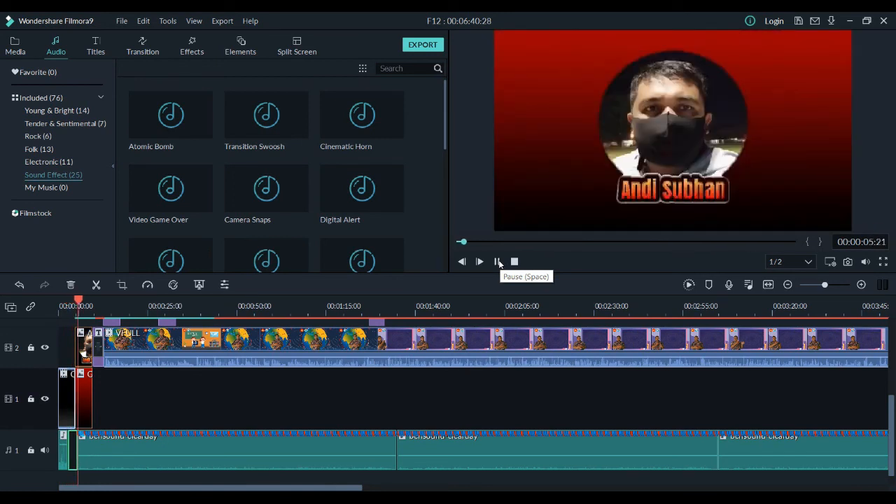
pyautogui.click(498, 262)
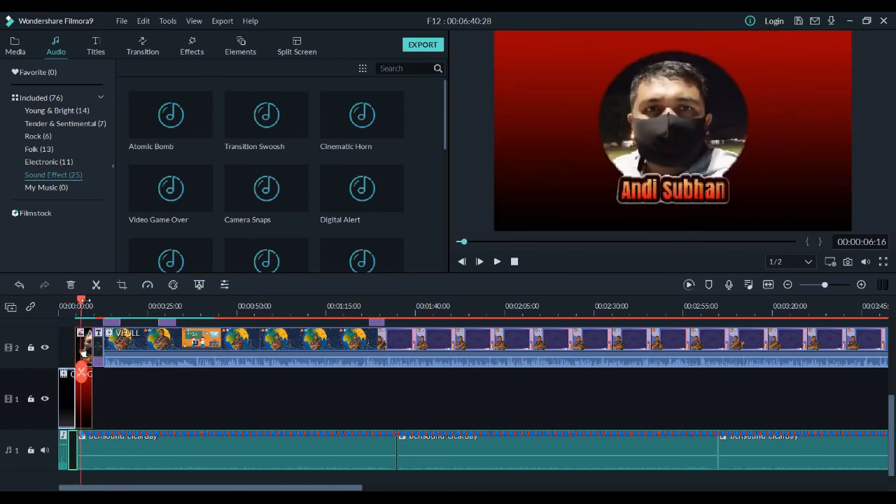
pyautogui.moveTo(82, 301); pyautogui.dragTo(53, 308)
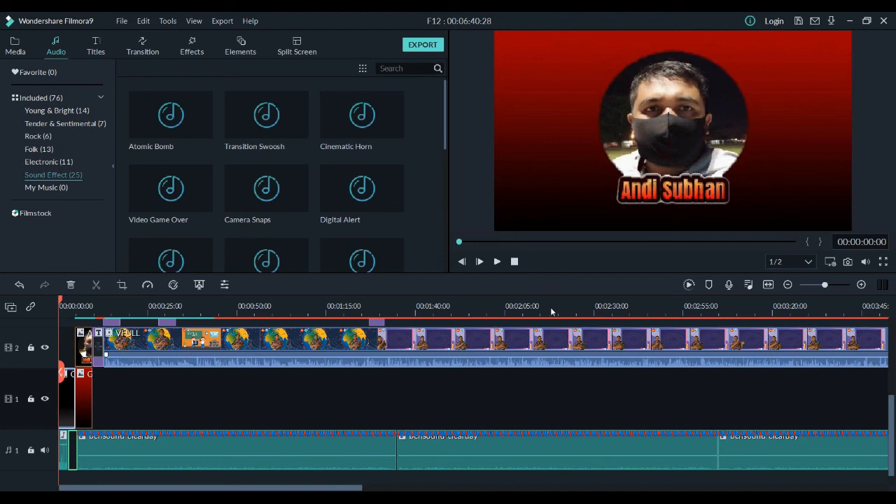
# Step: Review the Effects, Elements and Transition libraries against the clips placed on the upper tracks
pyautogui.scroll(3, 418, 349)
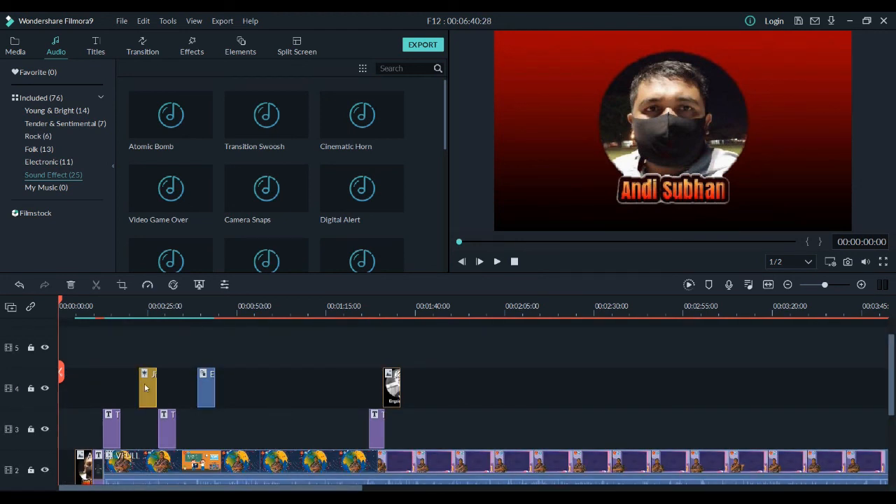
pyautogui.click(193, 48)
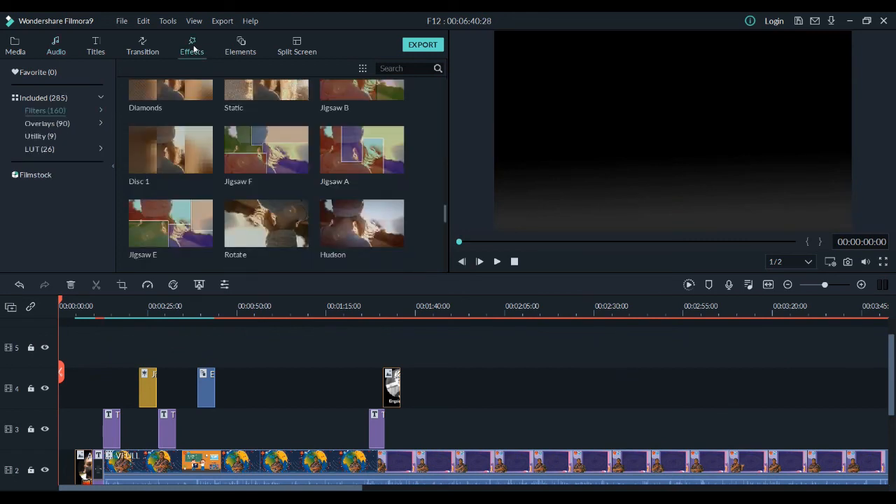
pyautogui.click(238, 46)
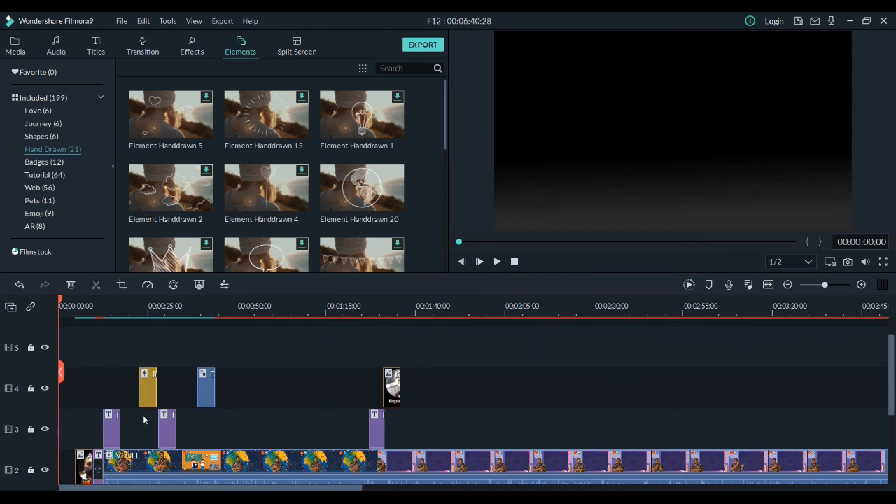
pyautogui.click(144, 53)
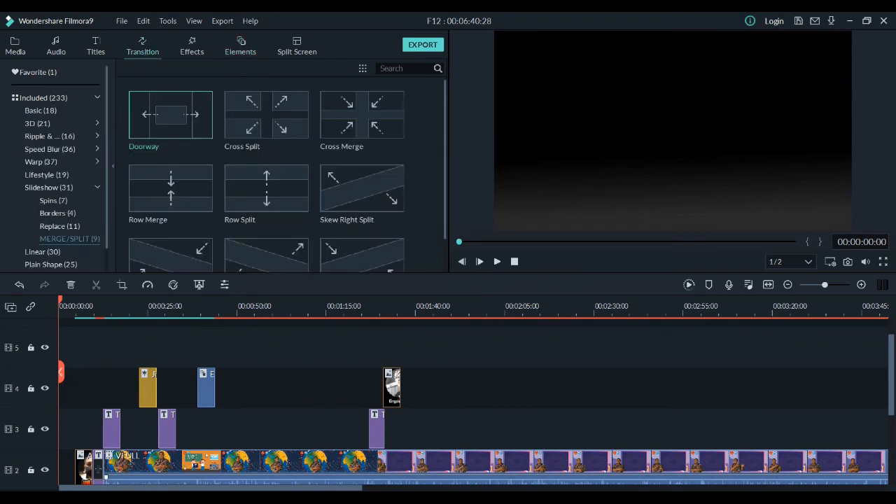
# Step: Select the short title clip before the main video on track 2 and examine all the video and audio tracks in the timeline
pyautogui.scroll(-2, 84, 475)
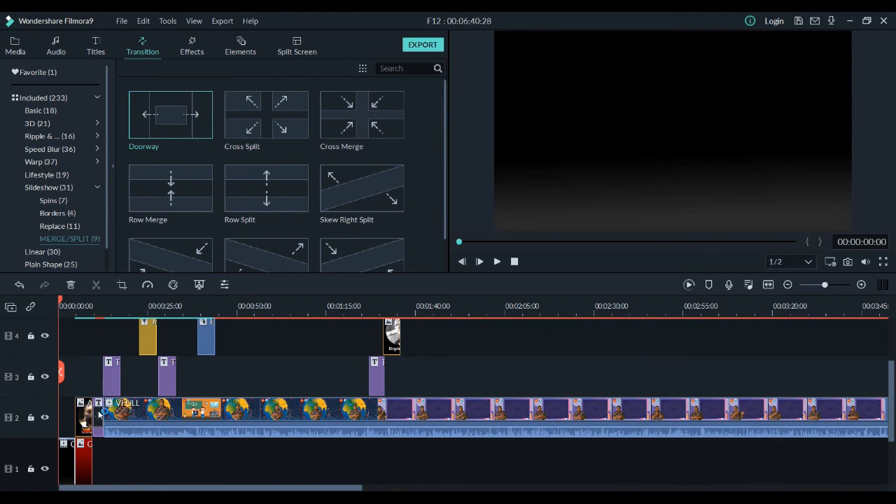
pyautogui.click(98, 419)
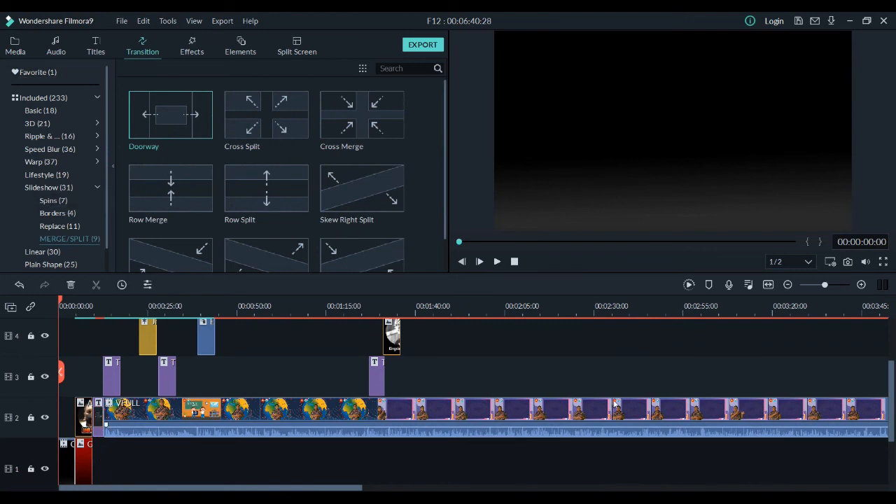
pyautogui.scroll(-3, 613, 402)
pyautogui.scroll(3, 605, 401)
pyautogui.scroll(2, 604, 401)
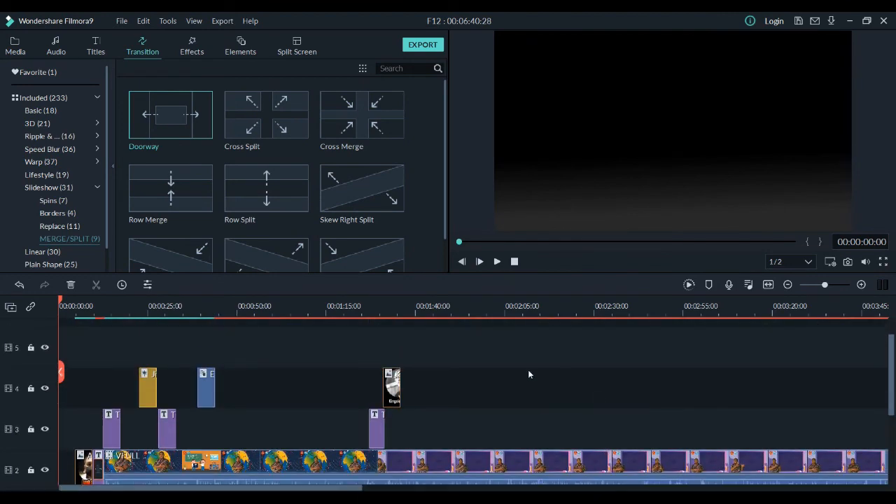
pyautogui.scroll(1, 586, 368)
pyautogui.scroll(-2, 644, 361)
pyautogui.scroll(-4, 623, 366)
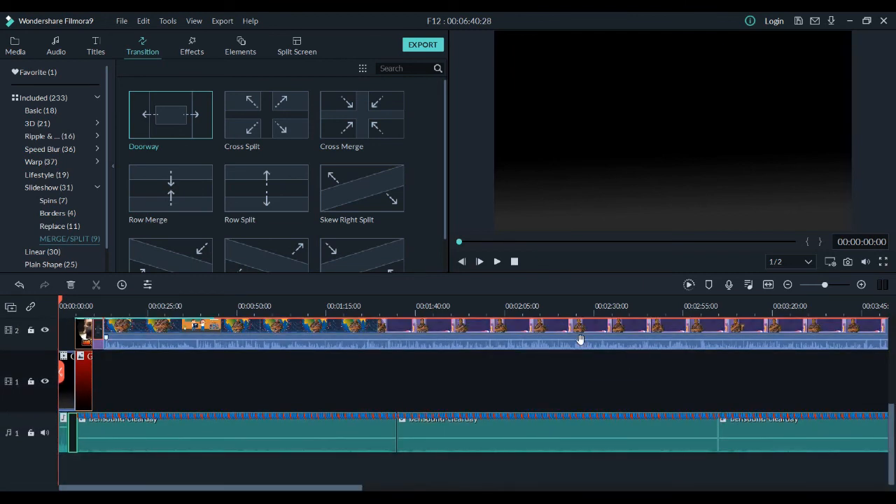